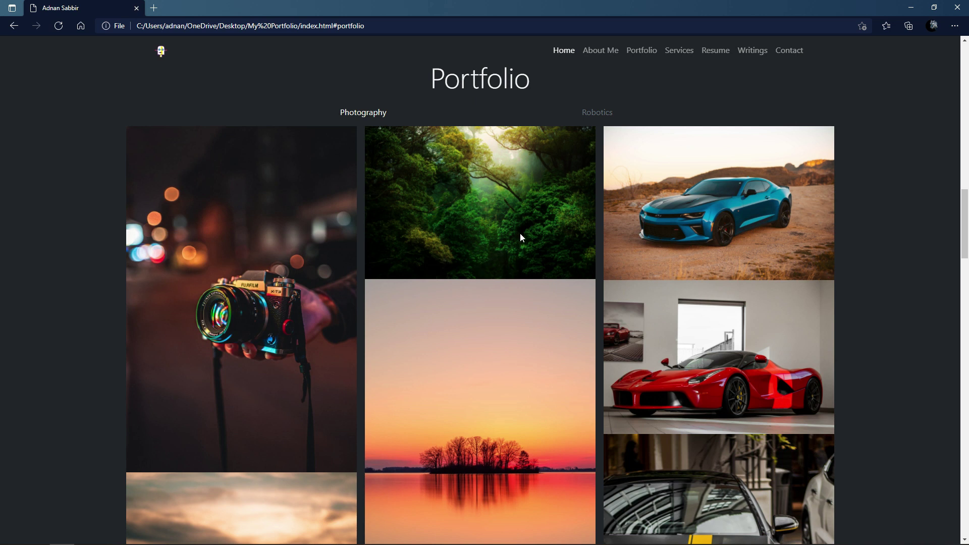
- Look through the local portfolio page's photo gallery, Services, Resume, Writings, contact and My Bio sections
scroll(534, 229, "down", 20)
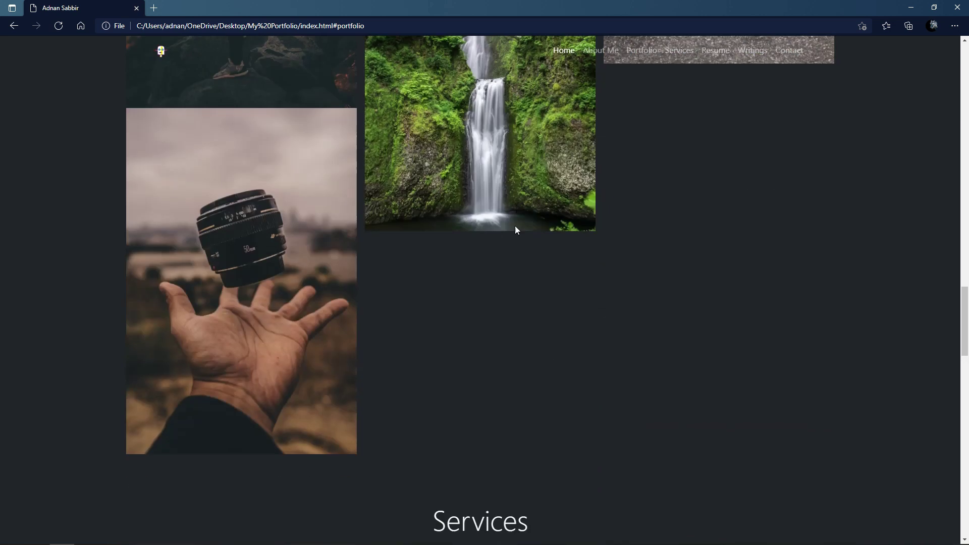
scroll(445, 185, "up", 2)
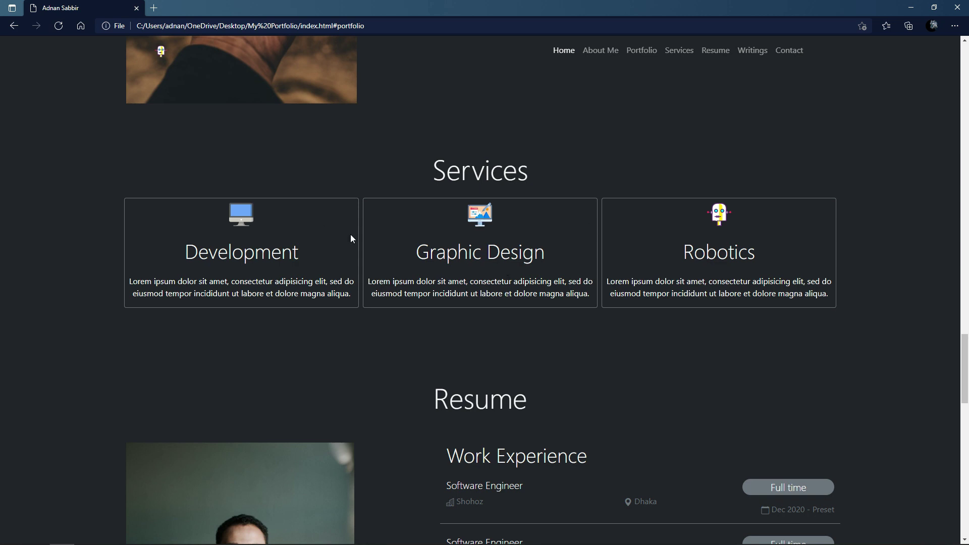
scroll(408, 255, "down", 7)
scroll(469, 270, "up", 2)
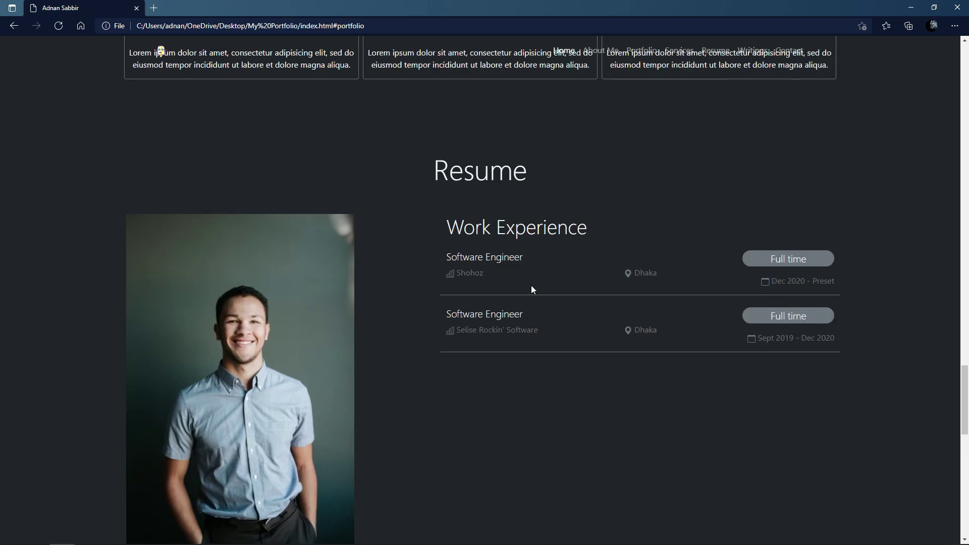
scroll(530, 282, "down", 7)
scroll(514, 277, "up", 5)
scroll(514, 277, "down", 8)
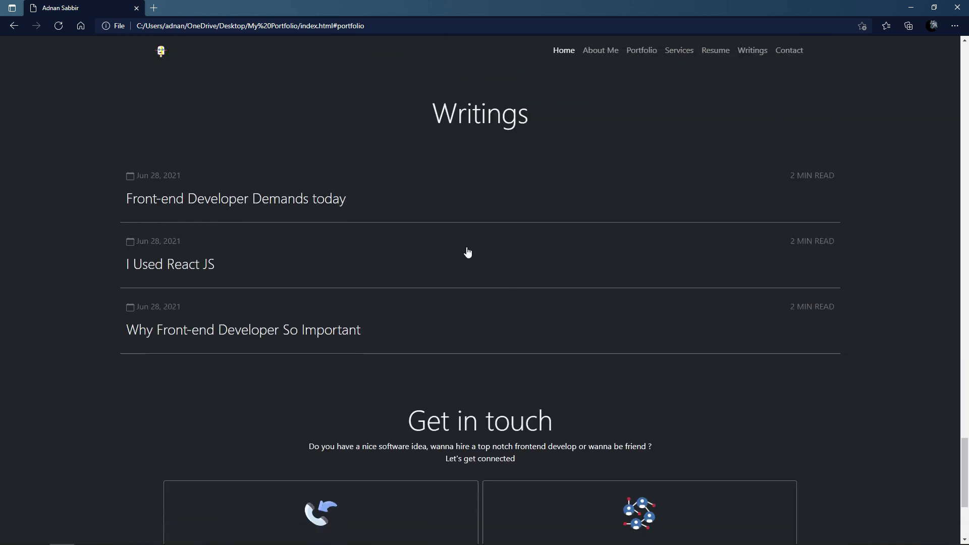
scroll(313, 251, "down", 4)
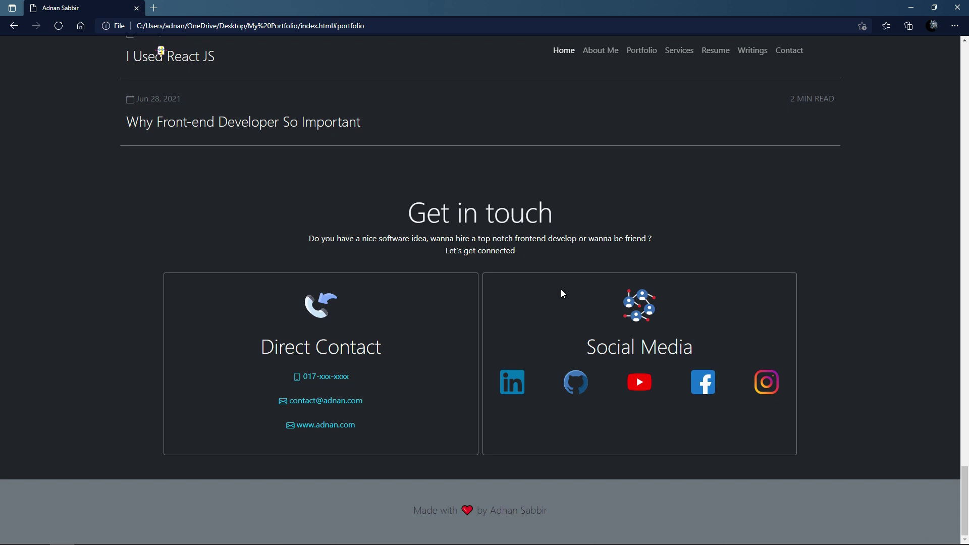
scroll(562, 294, "up", 15)
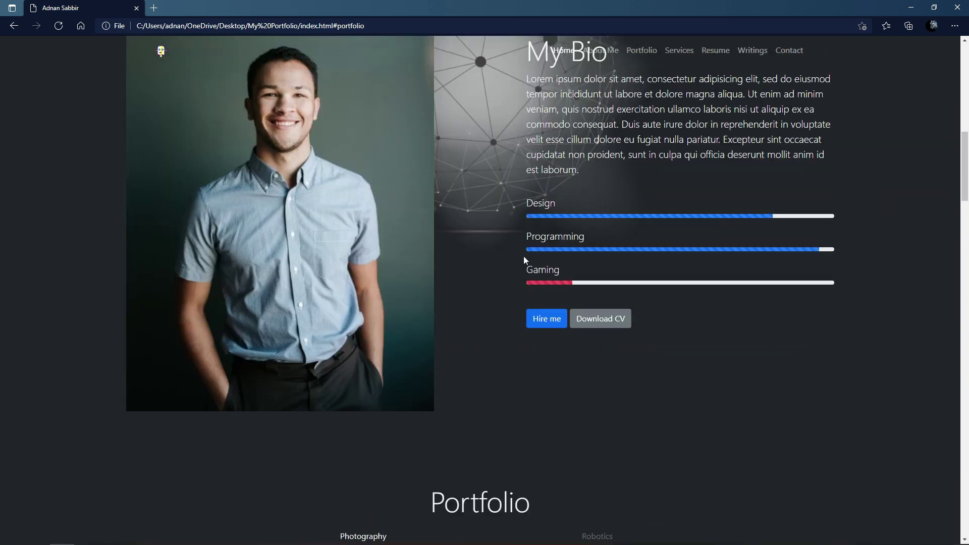
scroll(523, 260, "up", 1)
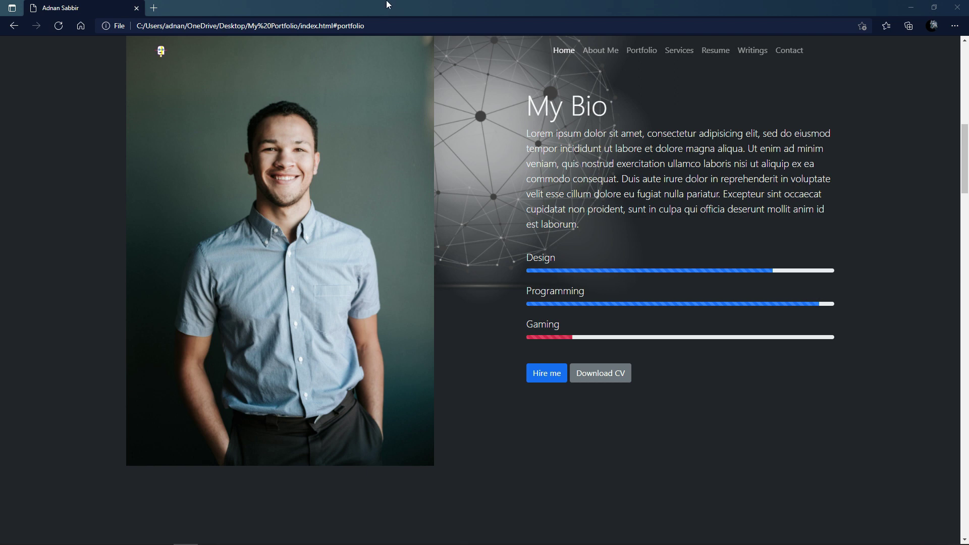
- Switch to GitHub in the other browser window and open the settings of the my_portfolio_tutorial repository
key("alt+Tab")
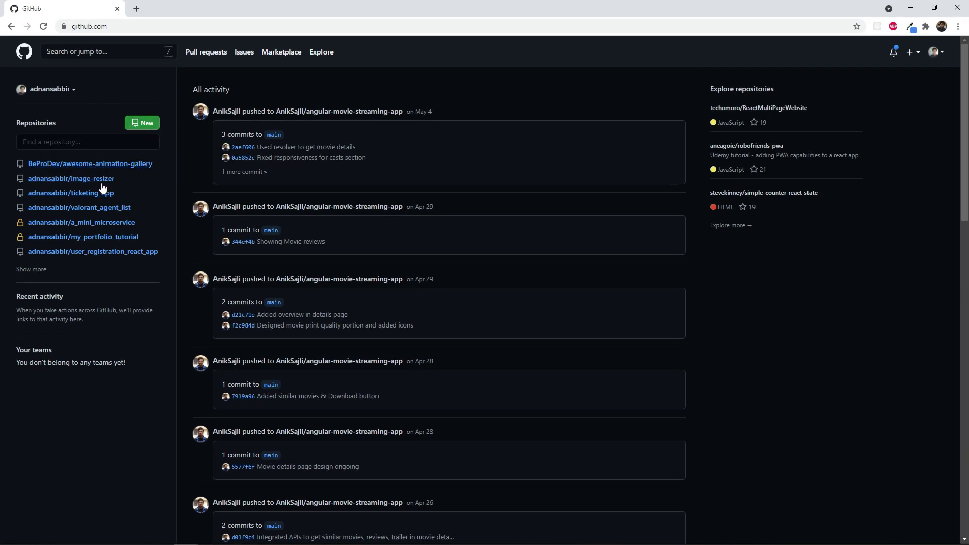
left_click(97, 237)
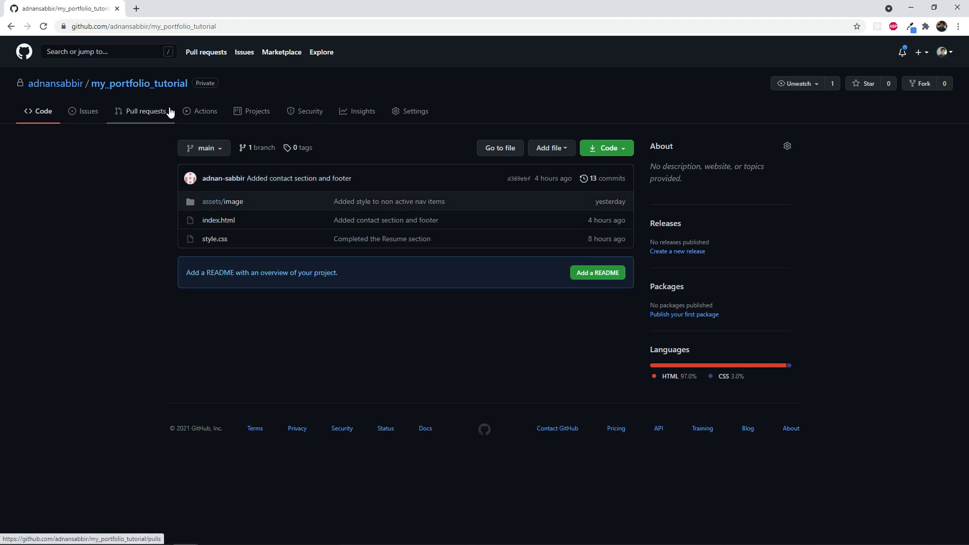
left_click(408, 115)
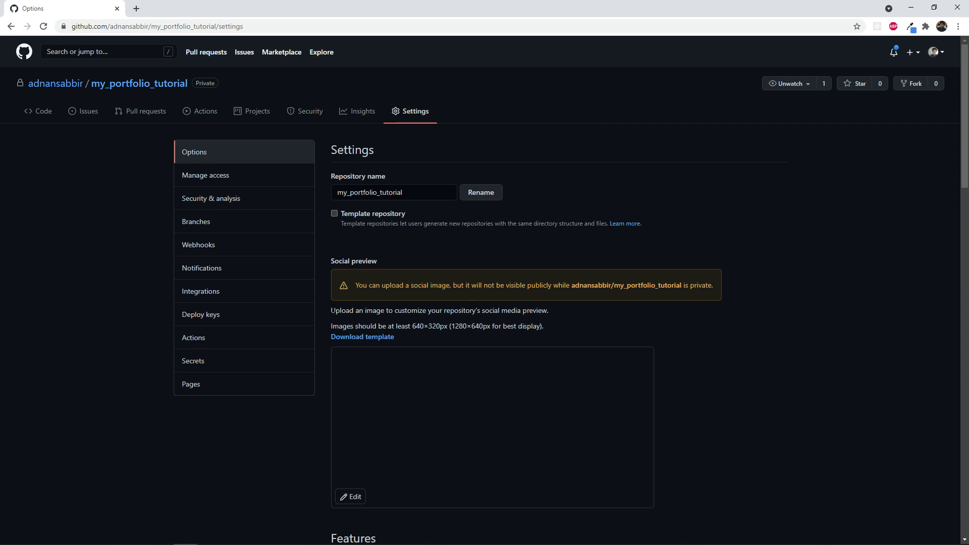
- Look at the repository's visibility options in the Danger Zone and close them without changing anything
scroll(330, 299, "down", 14)
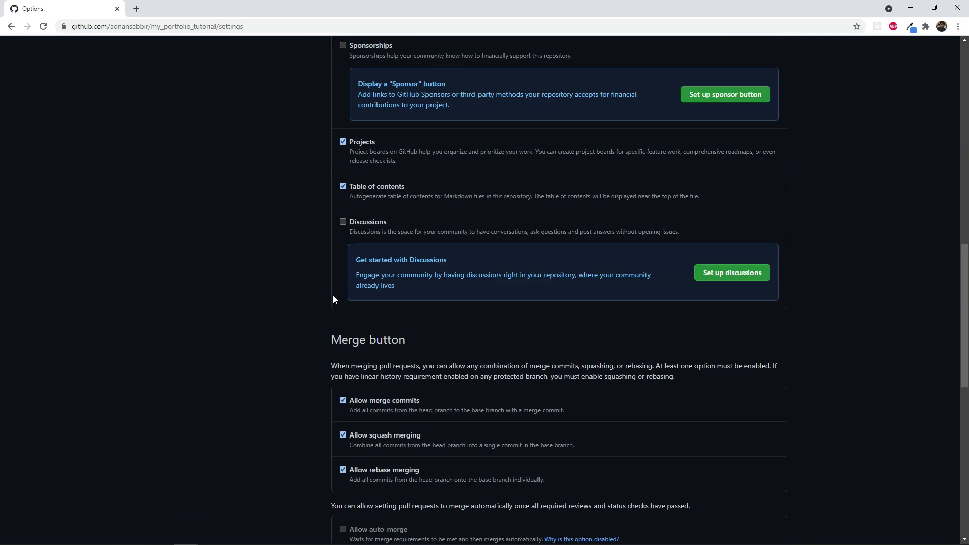
scroll(332, 295, "down", 10)
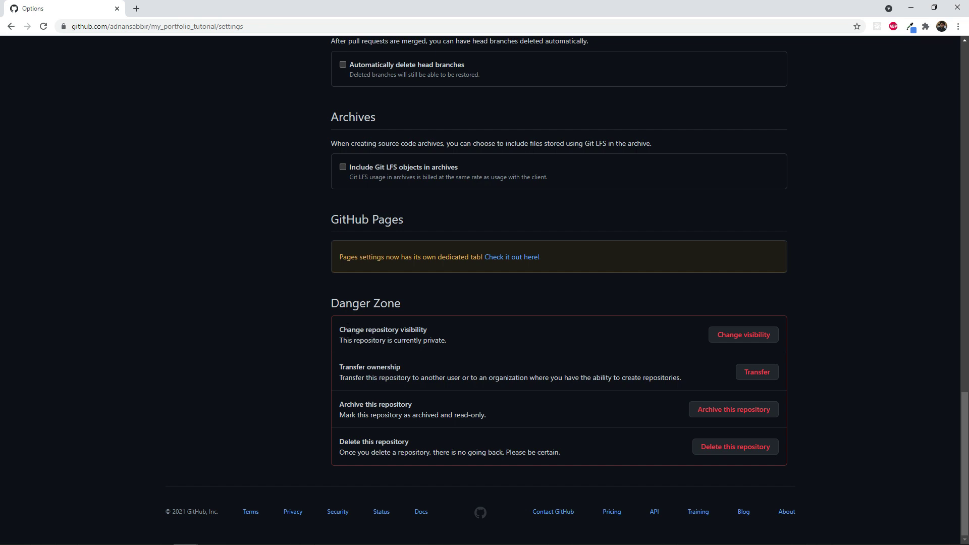
left_click(732, 339)
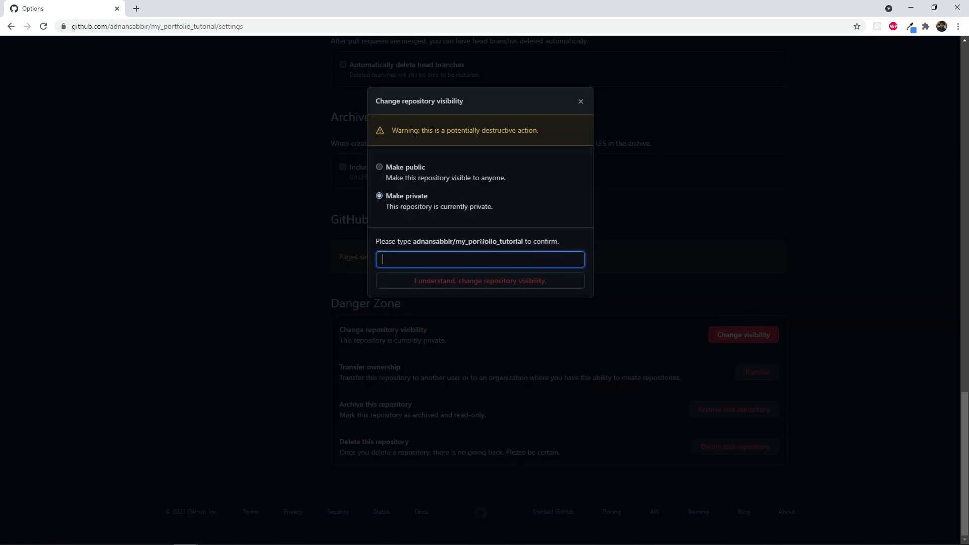
left_click(578, 103)
scroll(275, 316, "up", 20)
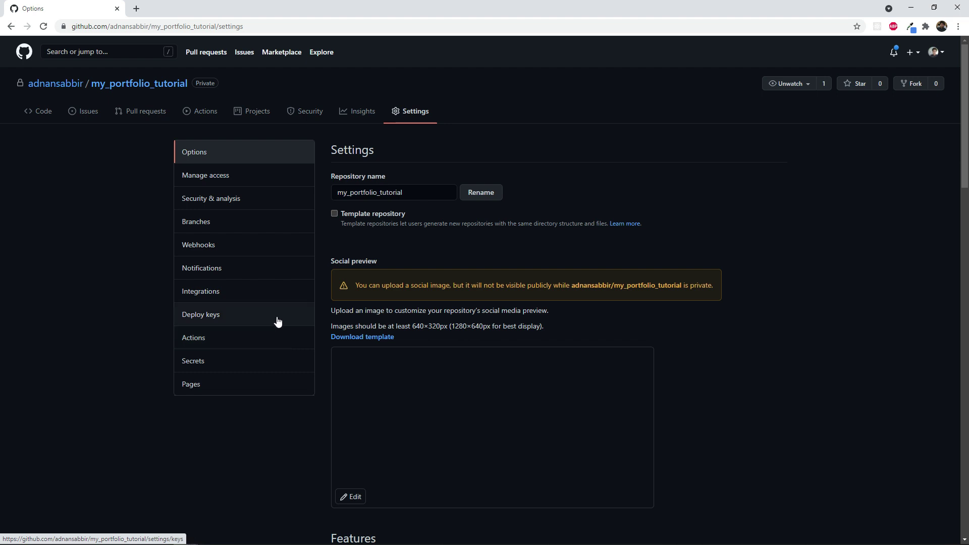
- Move the GitHub window aside to view the portfolio page's home section, and bring it back to full screen
left_click_drag(231, 10, 328, 125)
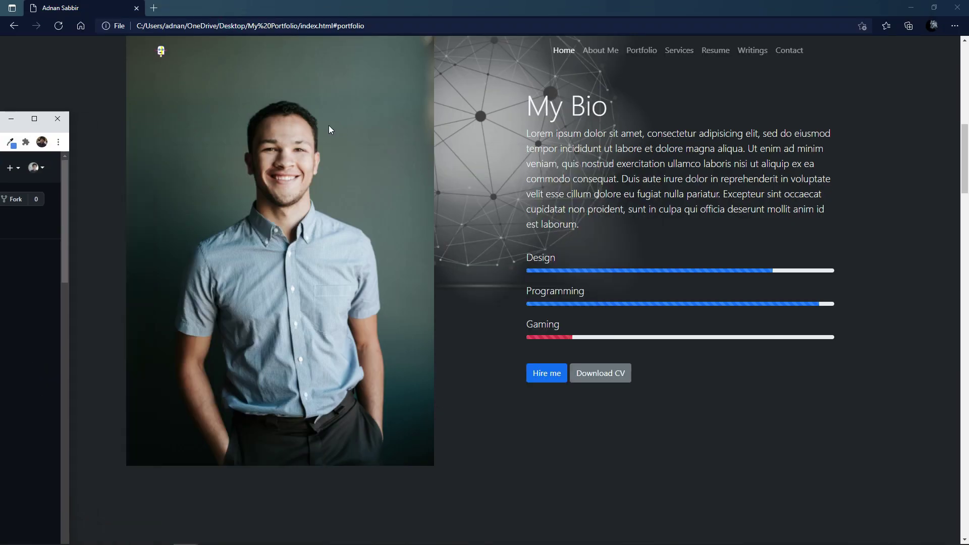
scroll(451, 274, "up", 10)
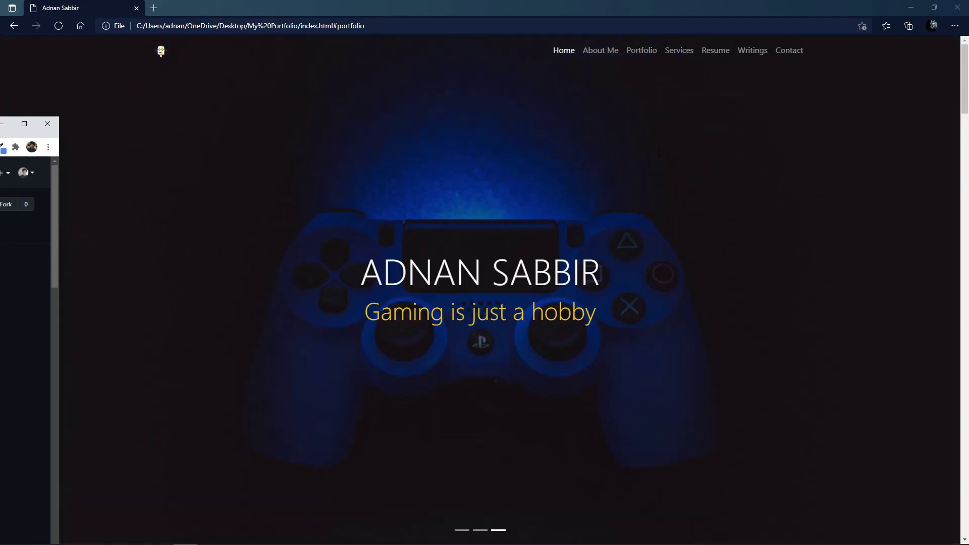
left_click_drag(15, 121, 558, 3)
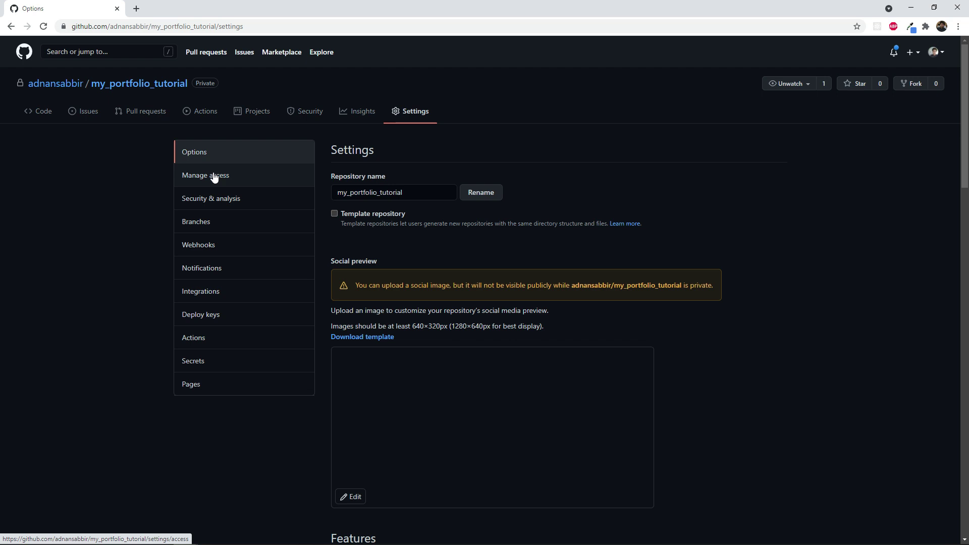
- Check the repository's GitHub Pages settings and return to its general settings
left_click(193, 388)
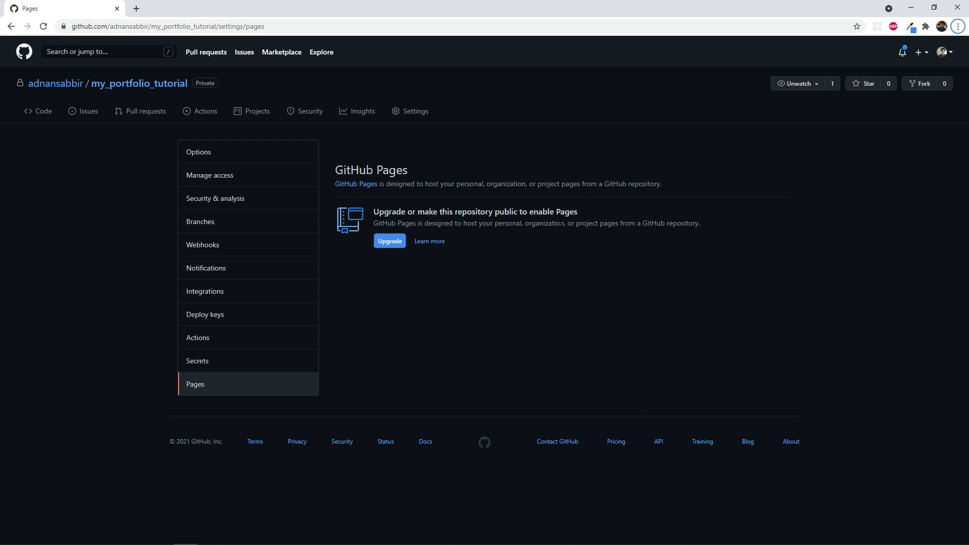
left_click(409, 112)
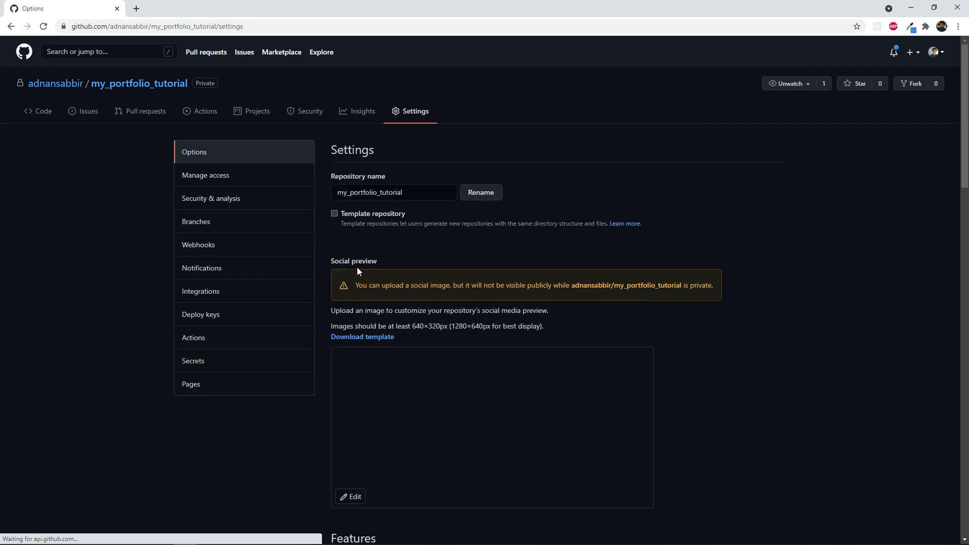
- Try to change the repository's visibility, confirming with the full repository name and the account password
scroll(439, 385, "down", 7)
scroll(439, 385, "down", 15)
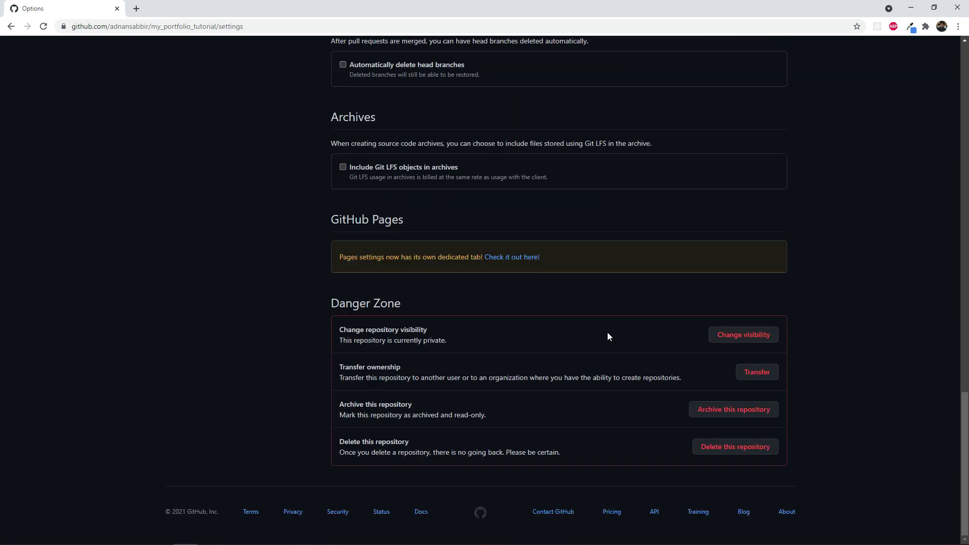
left_click(739, 338)
left_click(383, 170)
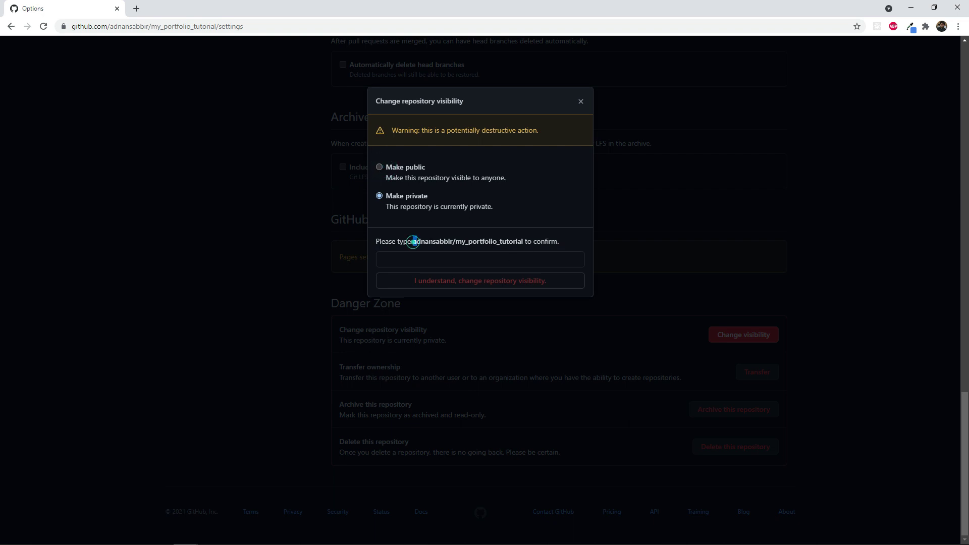
left_click_drag(413, 243, 522, 242)
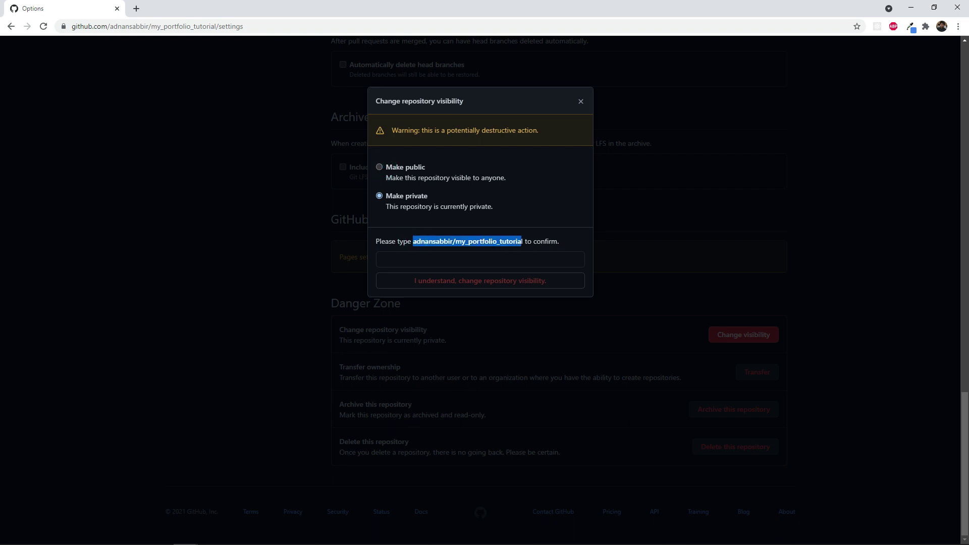
left_click(426, 262)
type("adnansabbir/my_portfolio_tutorial")
left_click(425, 283)
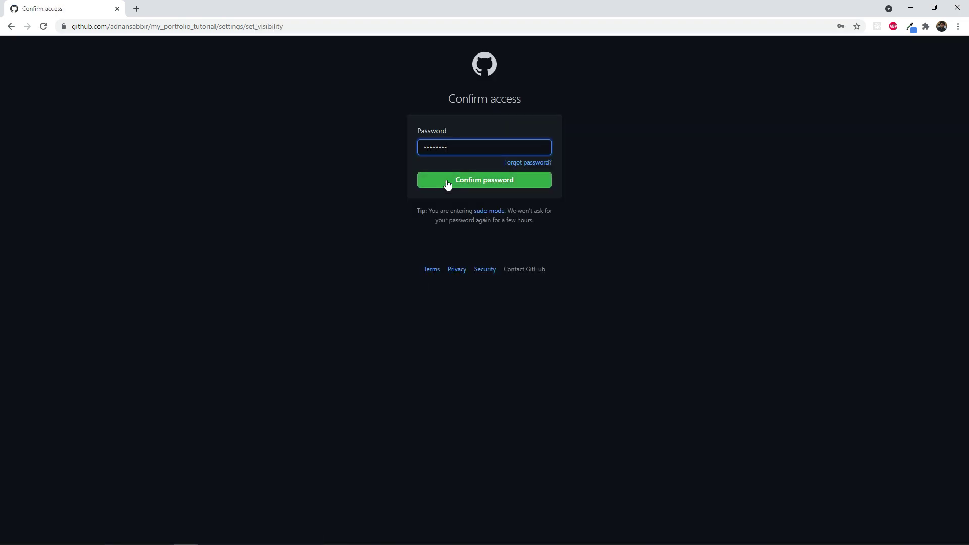
left_click(447, 181)
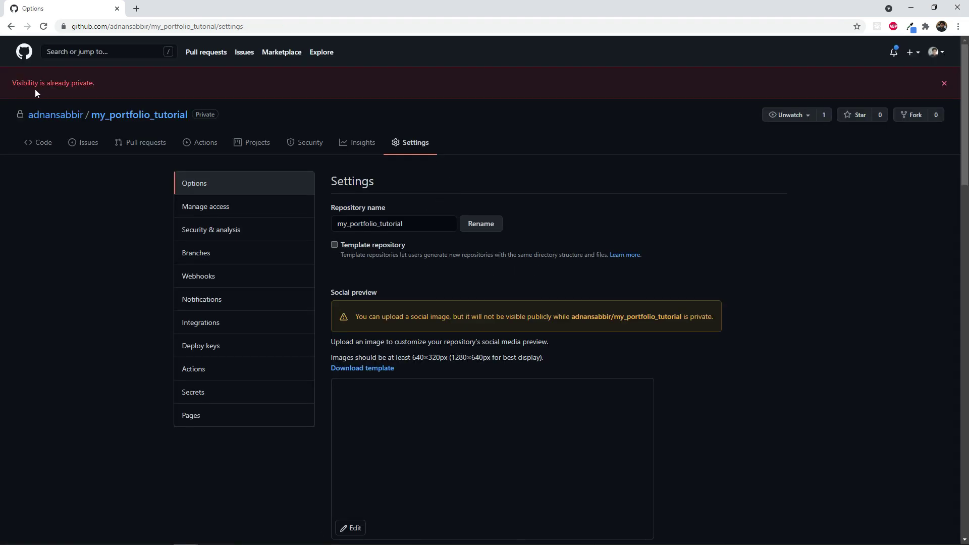
- Make the my_portfolio_tutorial repository public, copying its full name into the confirmation field
scroll(415, 295, "down", 20)
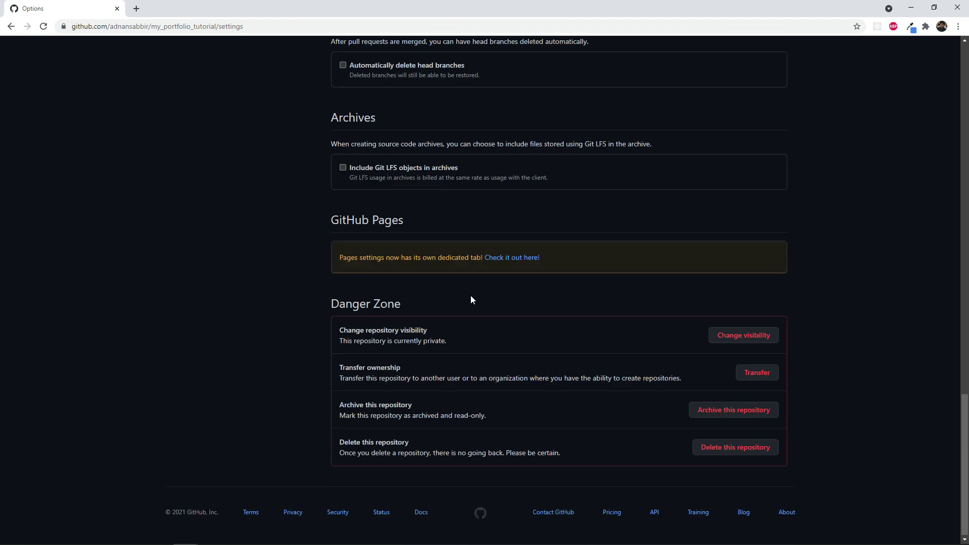
left_click(740, 336)
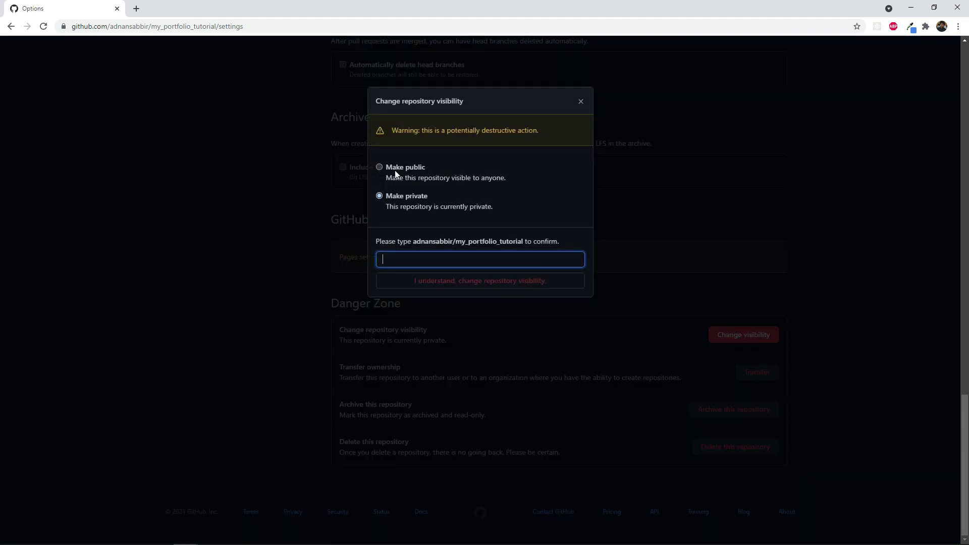
left_click(380, 167)
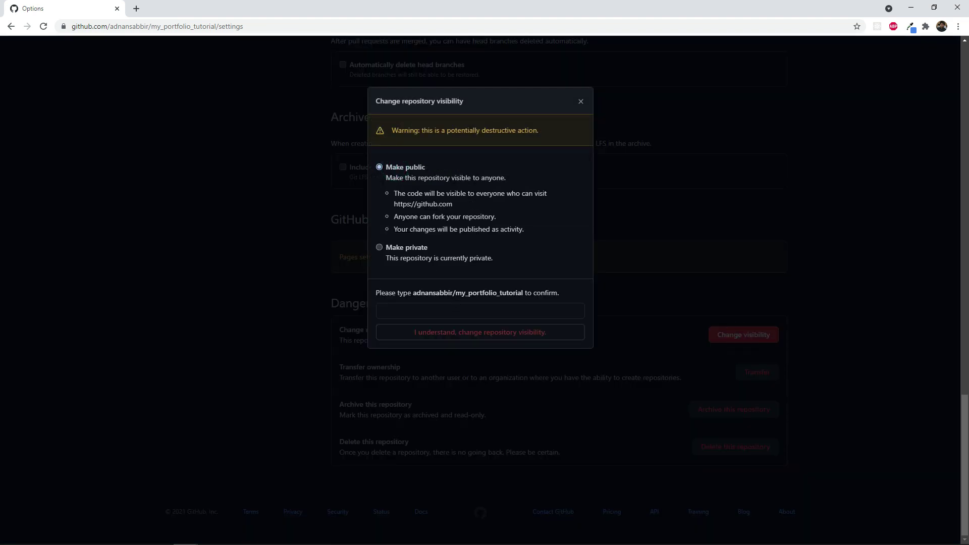
left_click_drag(414, 294, 517, 294)
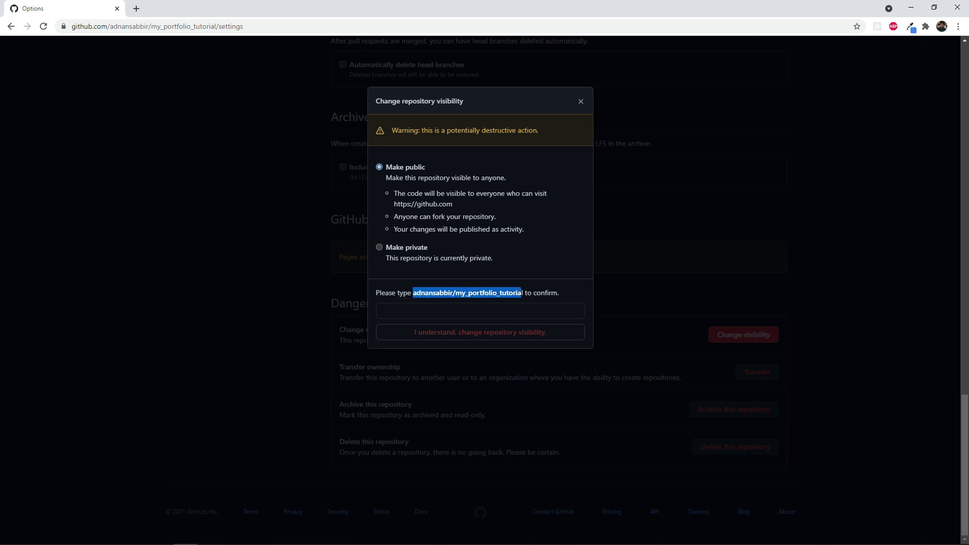
left_click_drag(590, 290, 590, 291)
key("ctrl+c")
left_click(405, 310)
key("ctrl+v")
left_click(449, 337)
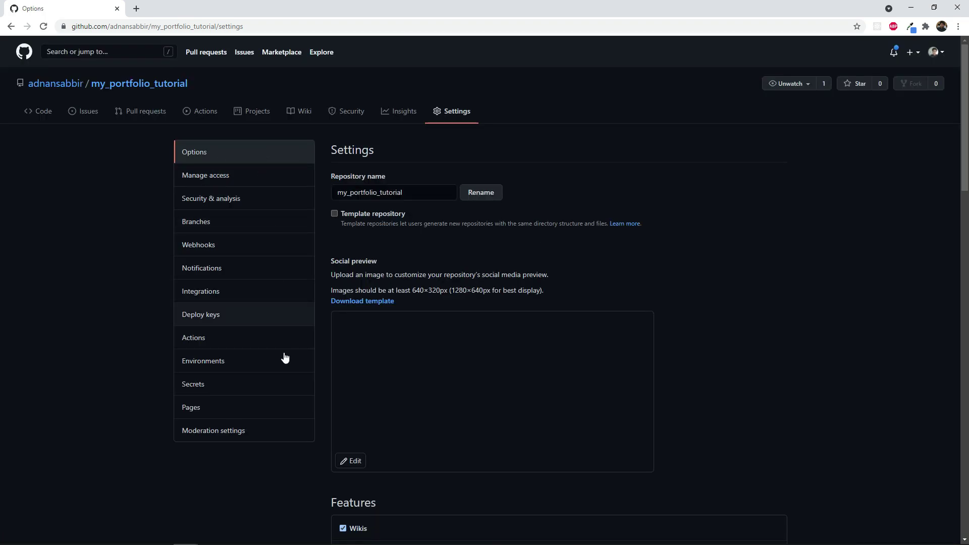
- Save the main branch's / (root) folder as the repository's GitHub Pages source and check the available folder choices
left_click(208, 413)
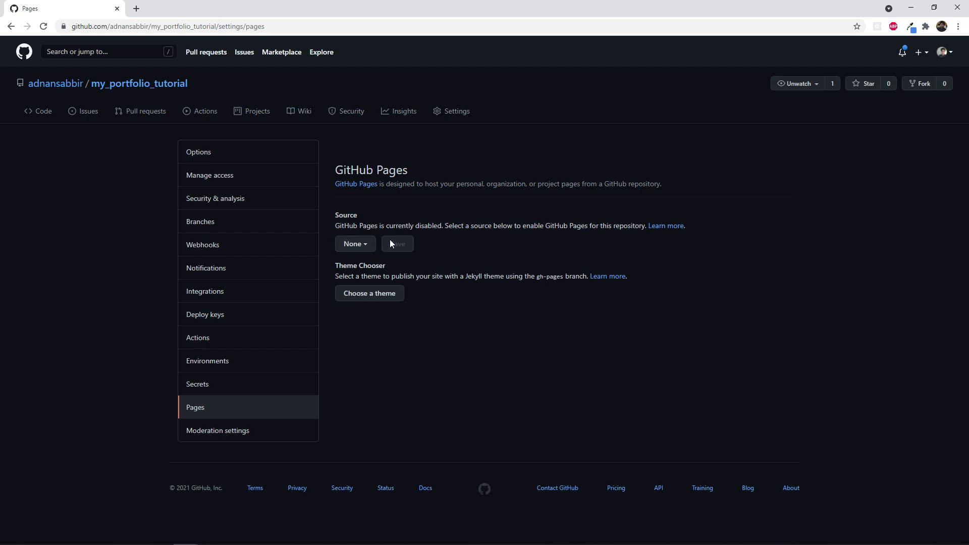
left_click(368, 243)
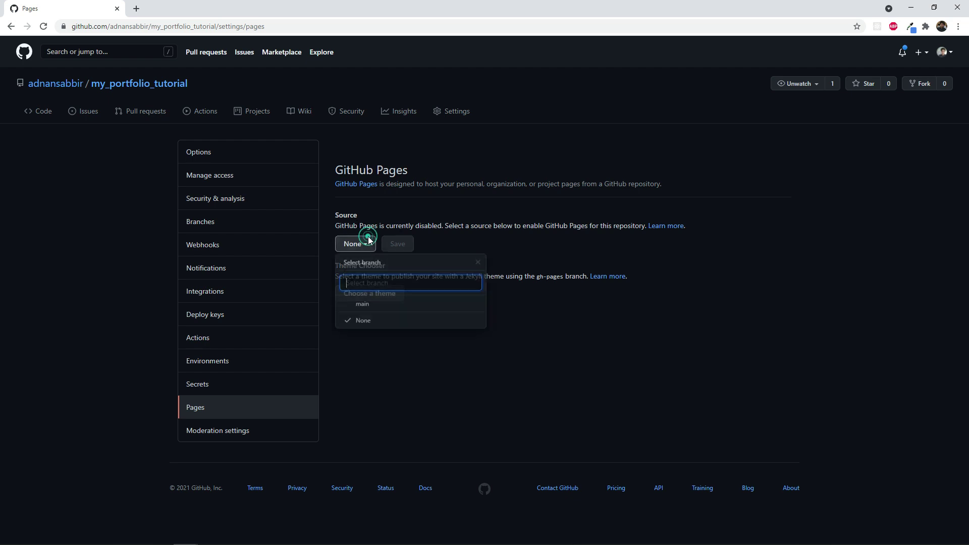
left_click(361, 307)
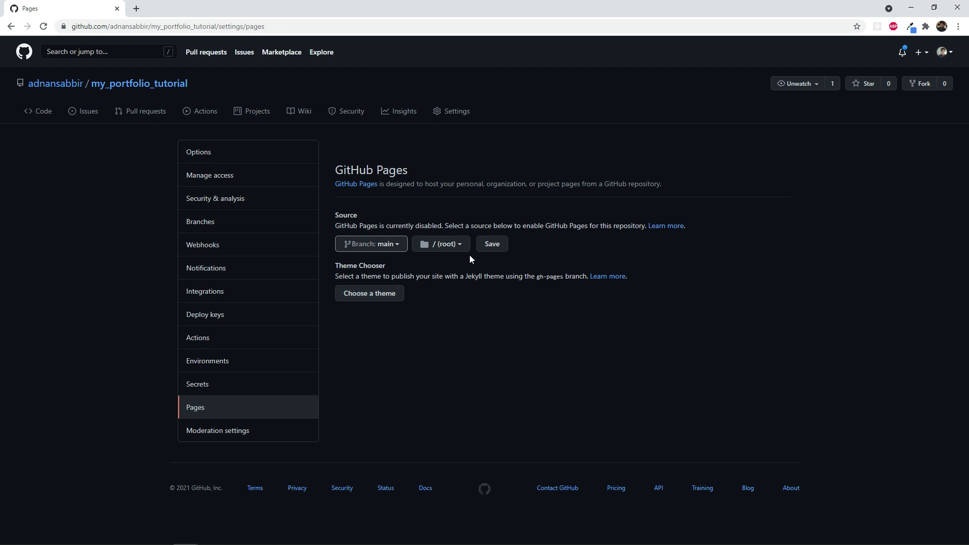
left_click(489, 244)
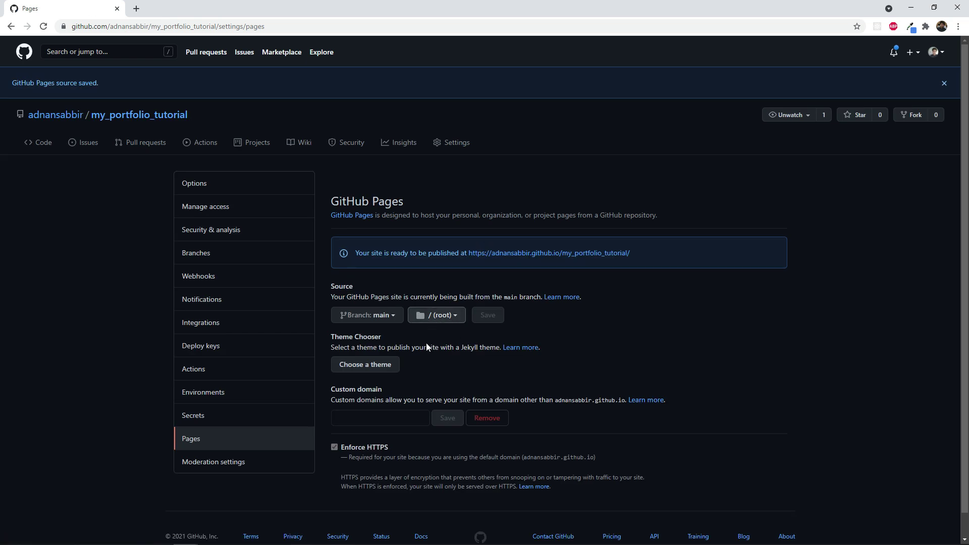
left_click(447, 317)
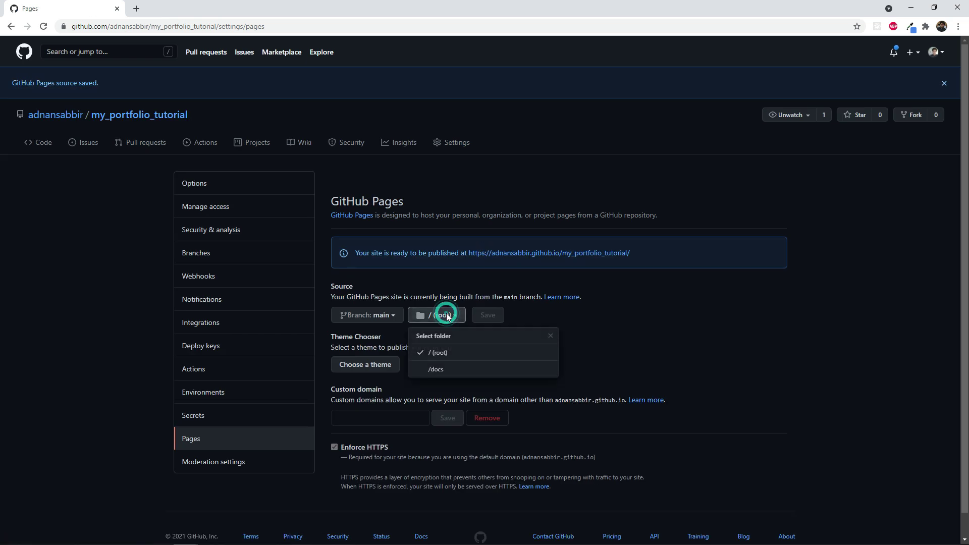
left_click(614, 319)
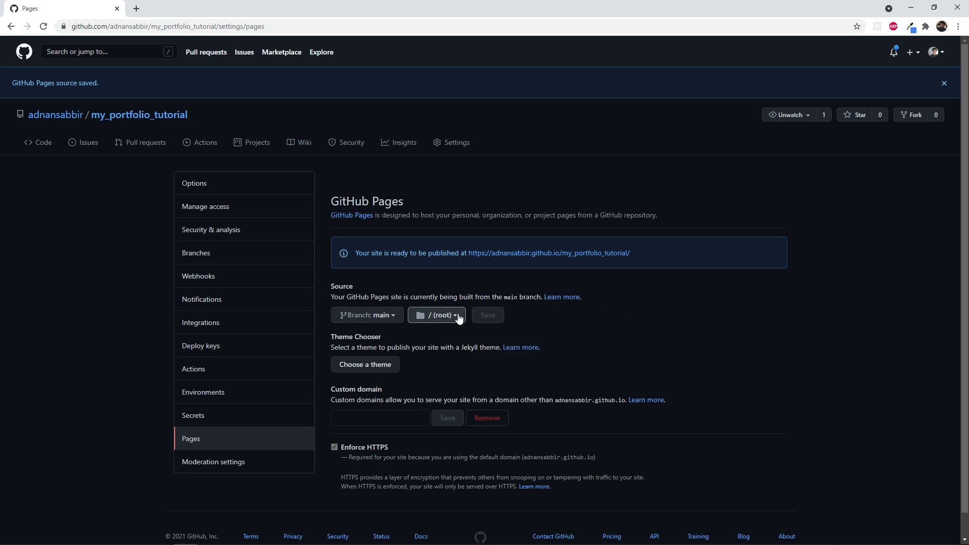
- Open the repository's code page in a new tab, check its root files, and return to the Pages settings
middle_click(50, 144)
left_click(177, 6)
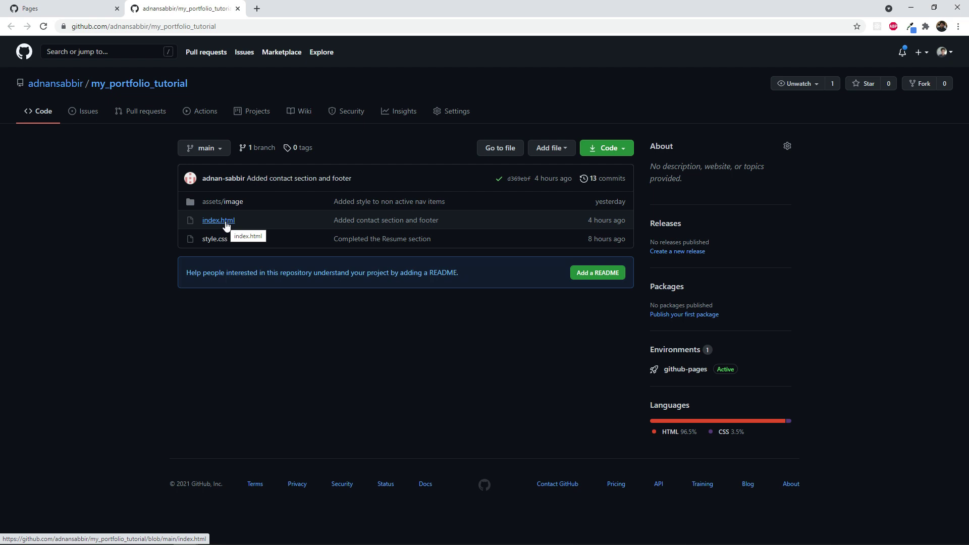
left_click(71, 9)
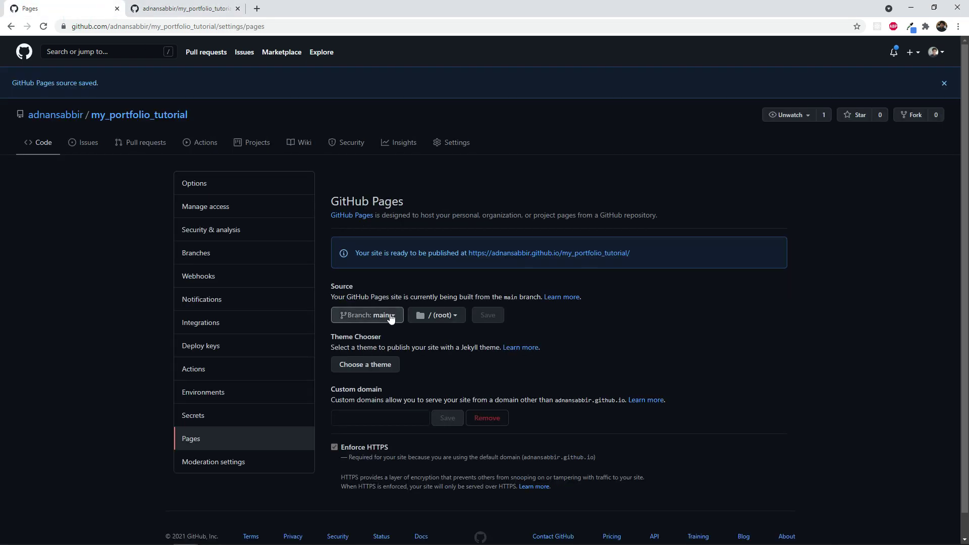
- Open the published portfolio site from the Pages settings and review its sections from the home banner to the footer
left_click(584, 255)
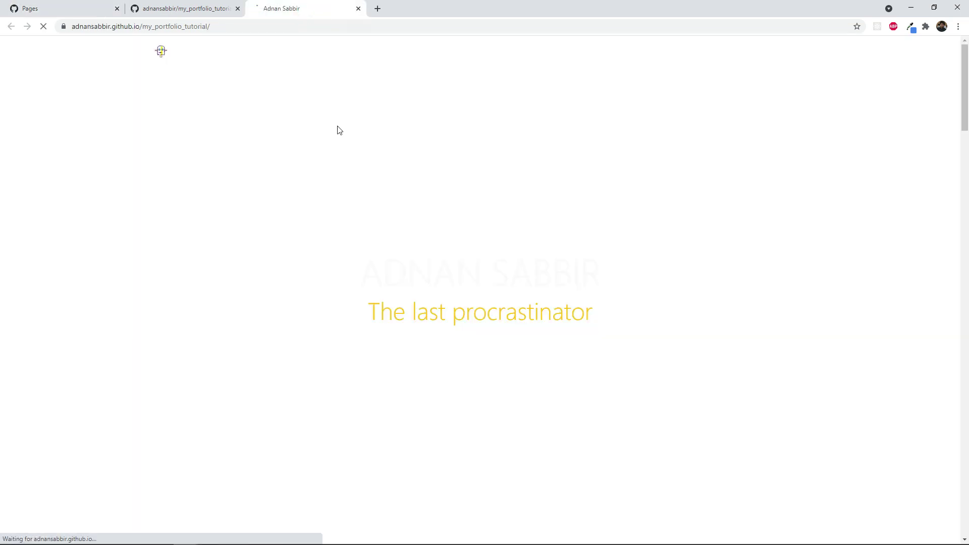
key("ctrl+l")
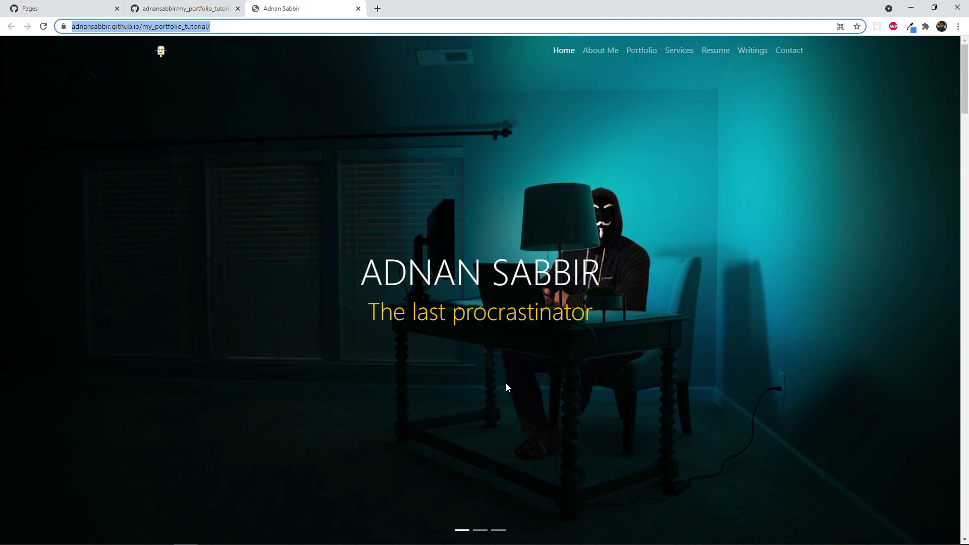
scroll(505, 383, "down", 10)
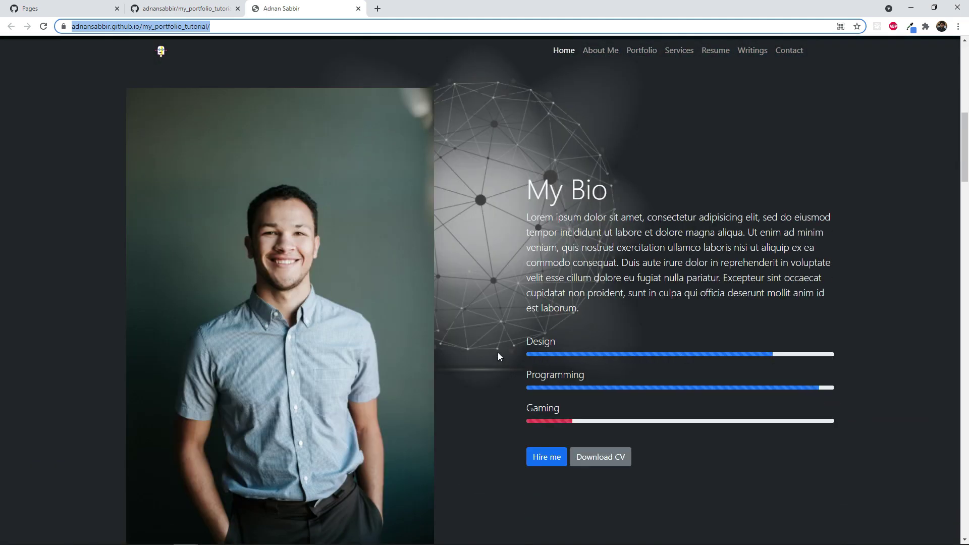
scroll(498, 352, "down", 10)
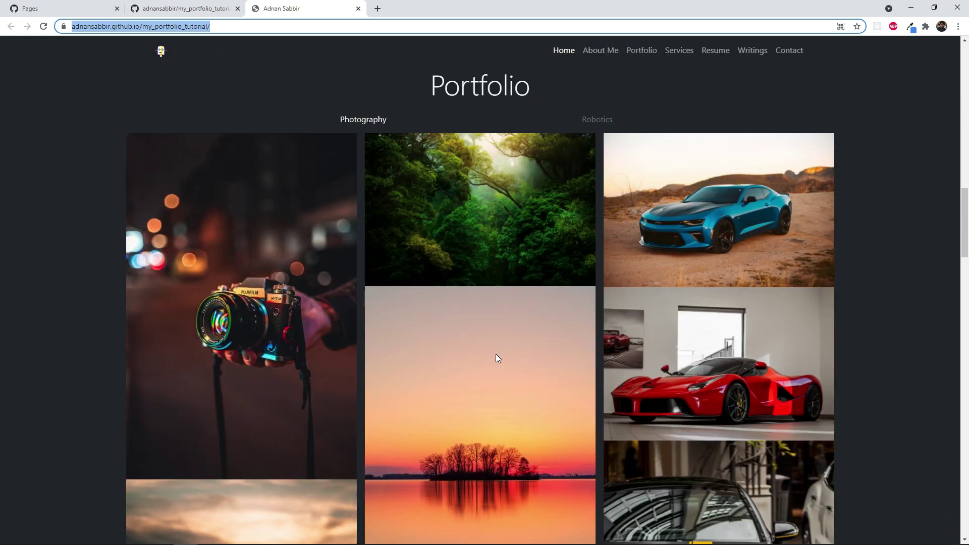
scroll(496, 353, "down", 15)
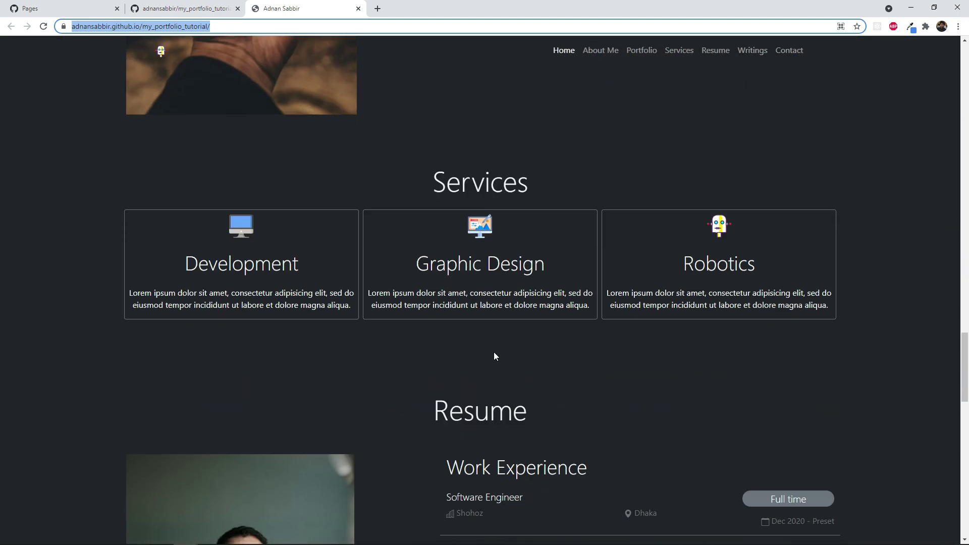
scroll(494, 353, "down", 11)
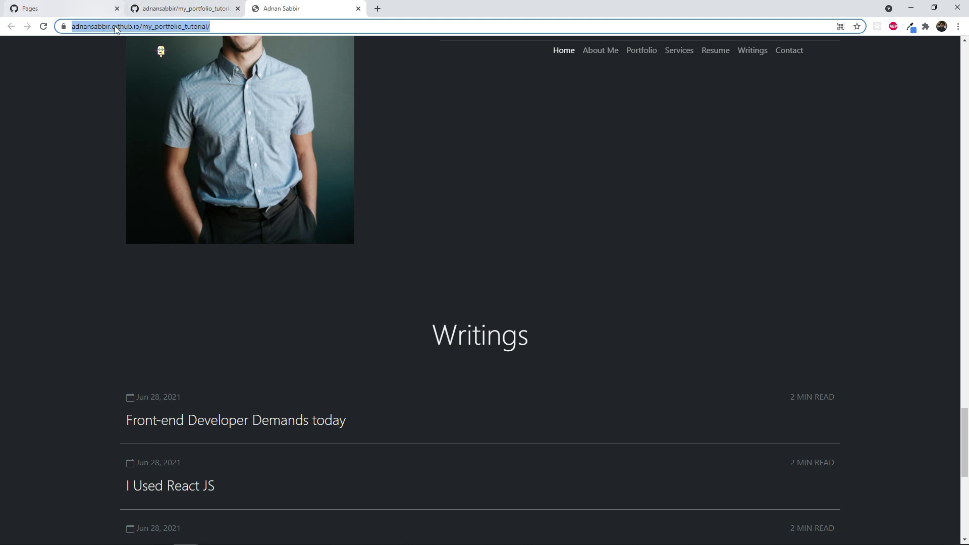
scroll(562, 327, "up", 5)
scroll(562, 327, "up", 5)
scroll(561, 323, "down", 18)
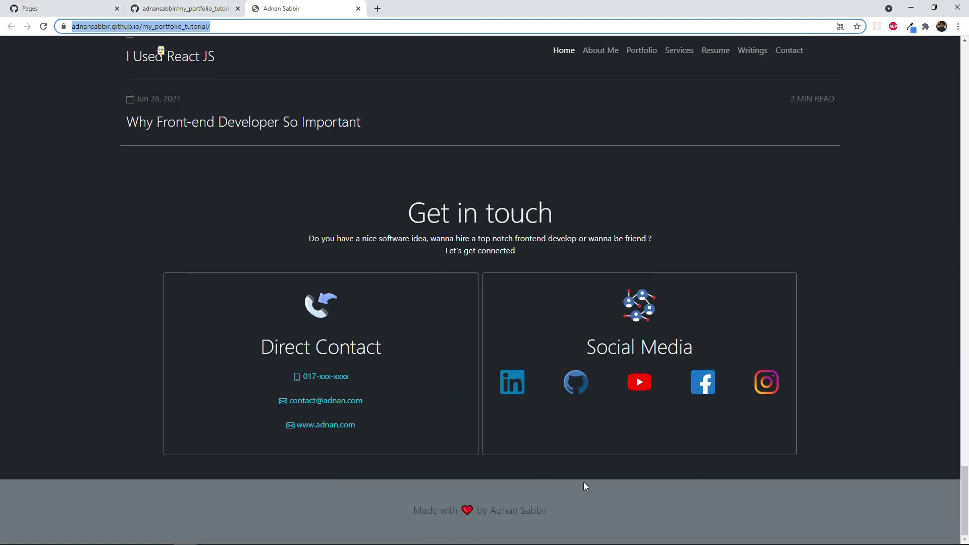
scroll(584, 485, "up", 15)
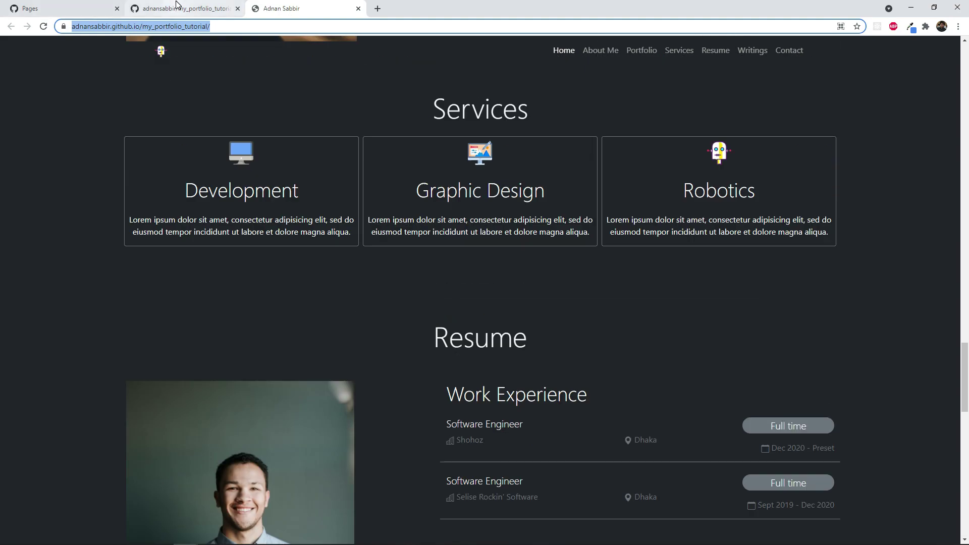
- Compare the repository's code page with the published site's address and return to the repository
left_click(177, 6)
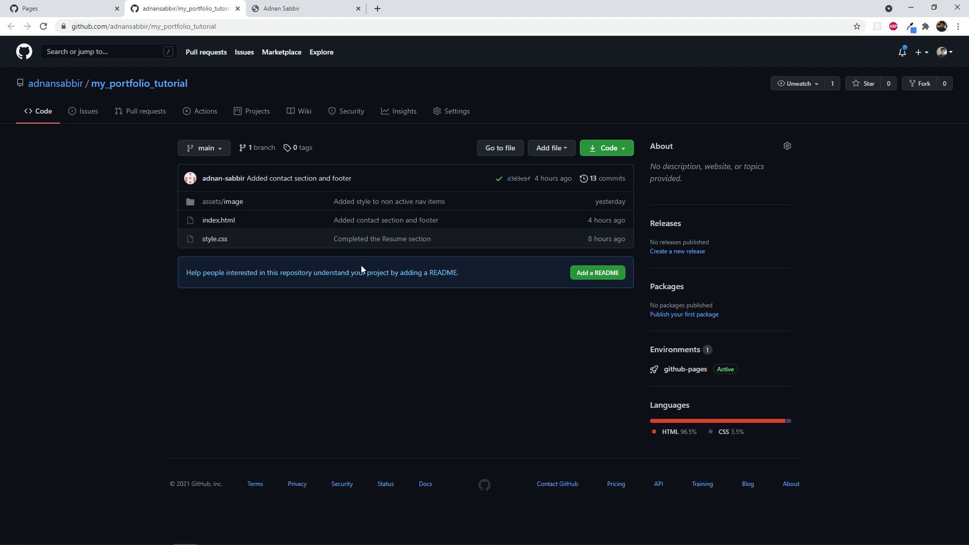
key("ctrl+Tab")
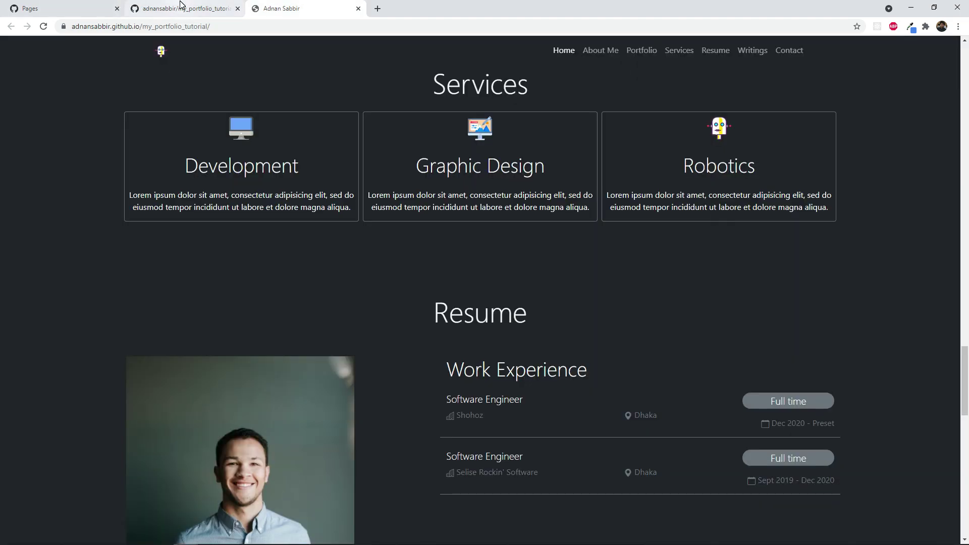
left_click(225, 27)
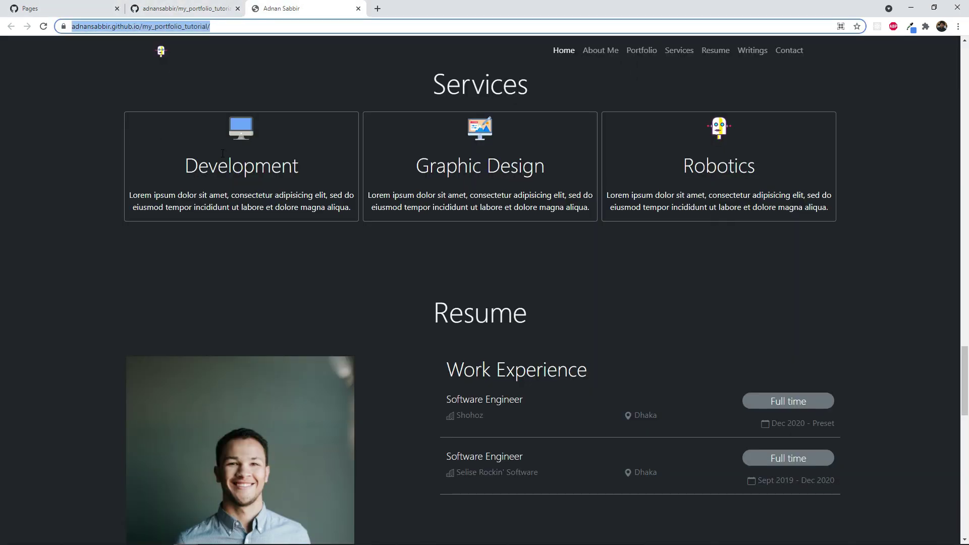
left_click(183, 9)
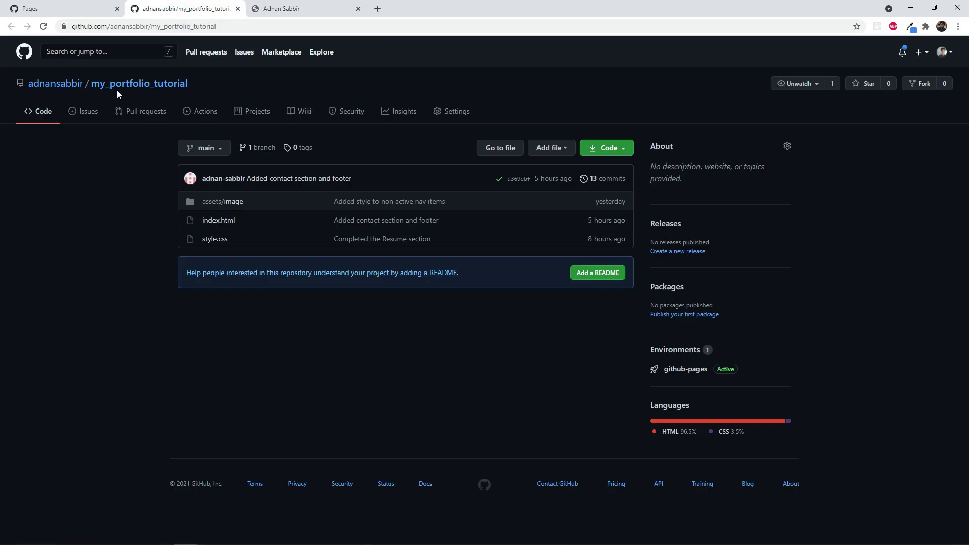
- Try to find beprodev with a search limited to the my_portfolio_tutorial repository
left_click(76, 52)
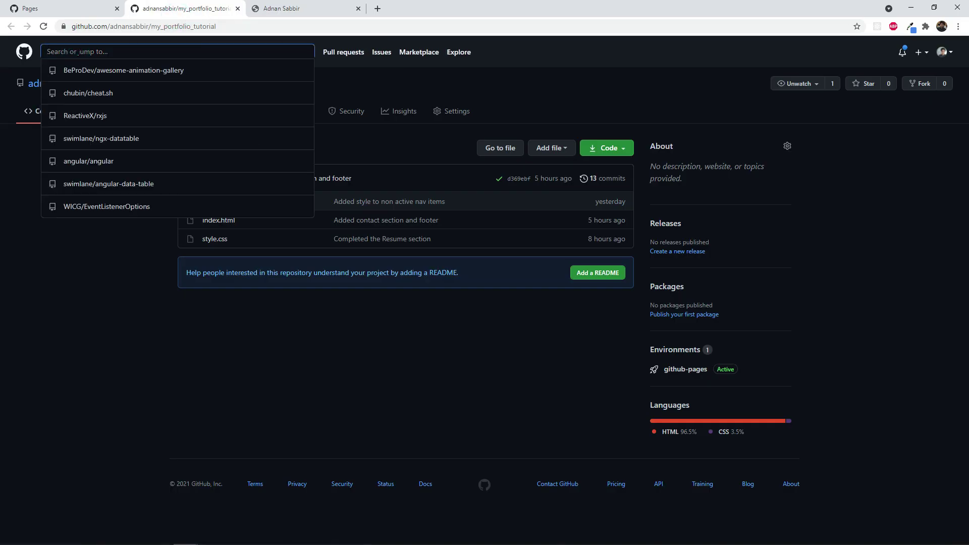
type("br")
key("BackSpace")
type("e")
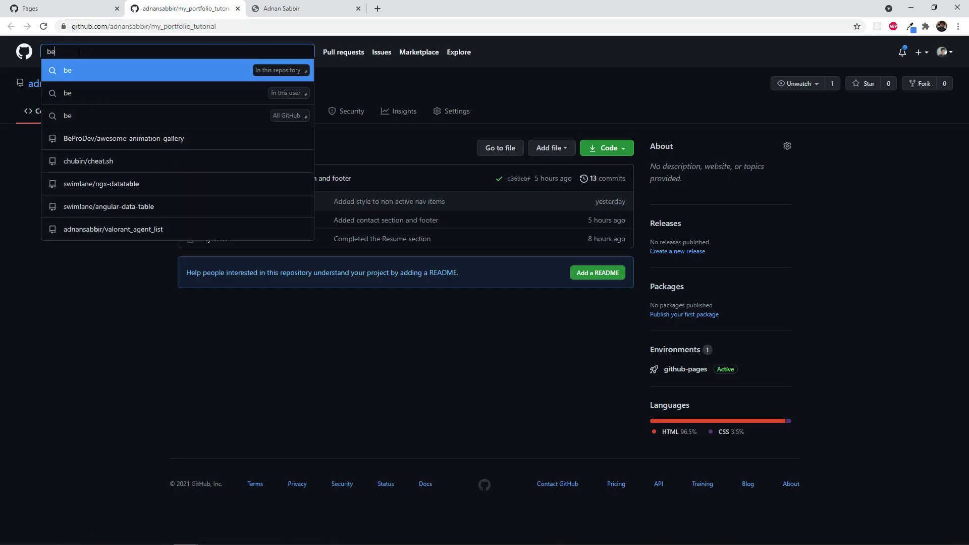
type("prode")
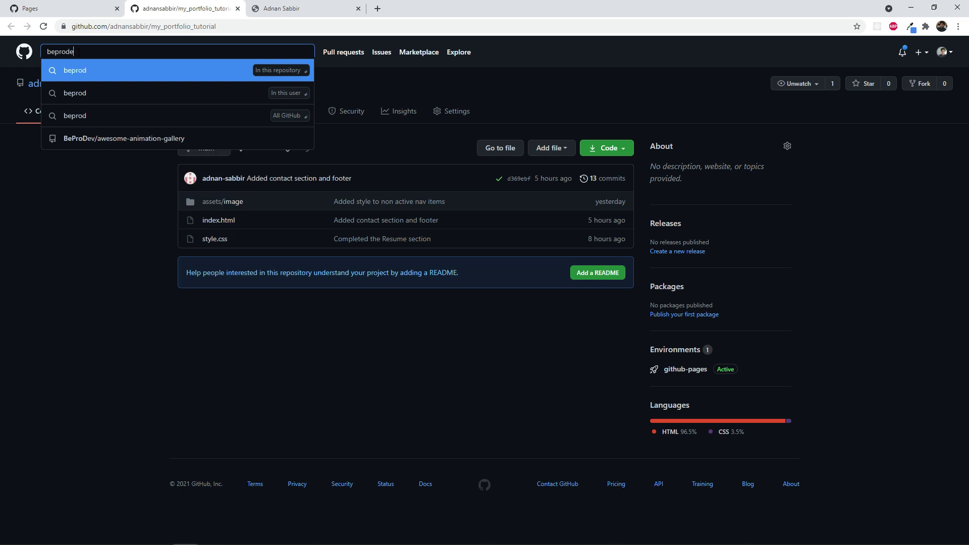
type("c")
key("Return")
left_click(79, 52)
key("BackSpace")
type("v")
key("Return")
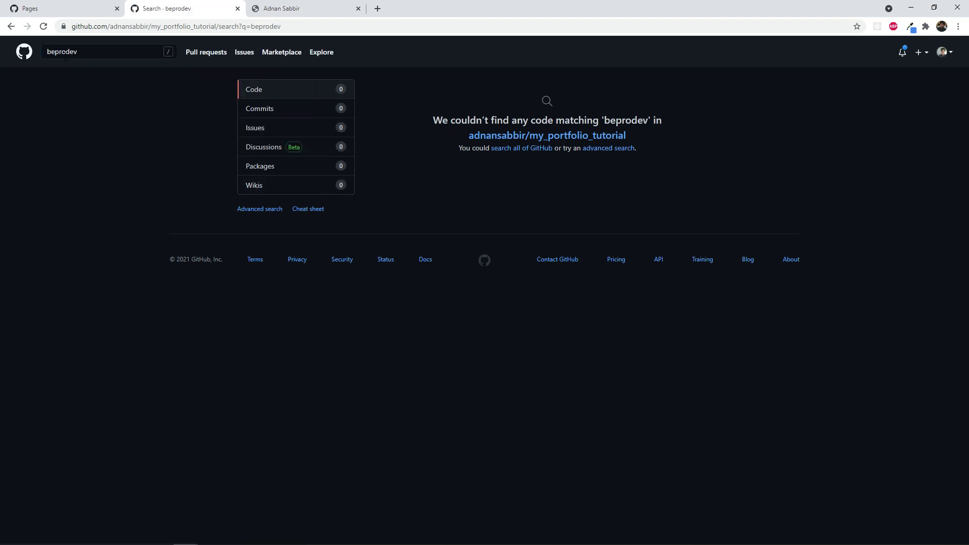
- Try the beprodev search again from the repository's GitHub Pages settings page
left_click(91, 52)
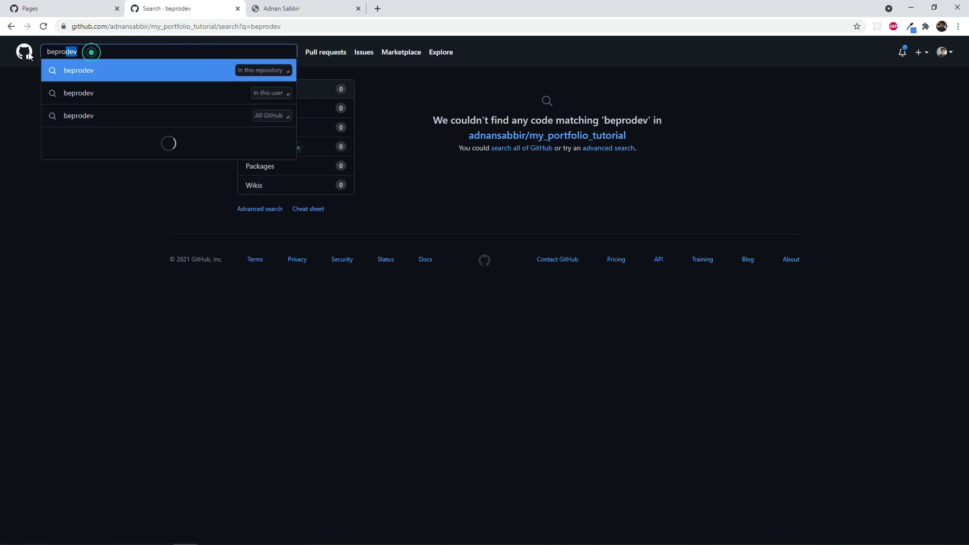
key("Down")
key("Down")
left_click(109, 221)
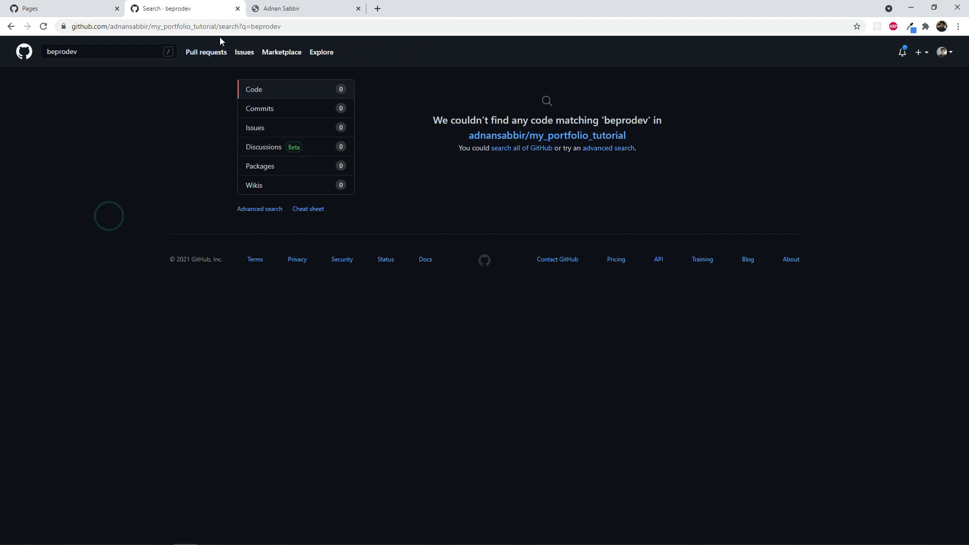
left_click(64, 9)
left_click(91, 52)
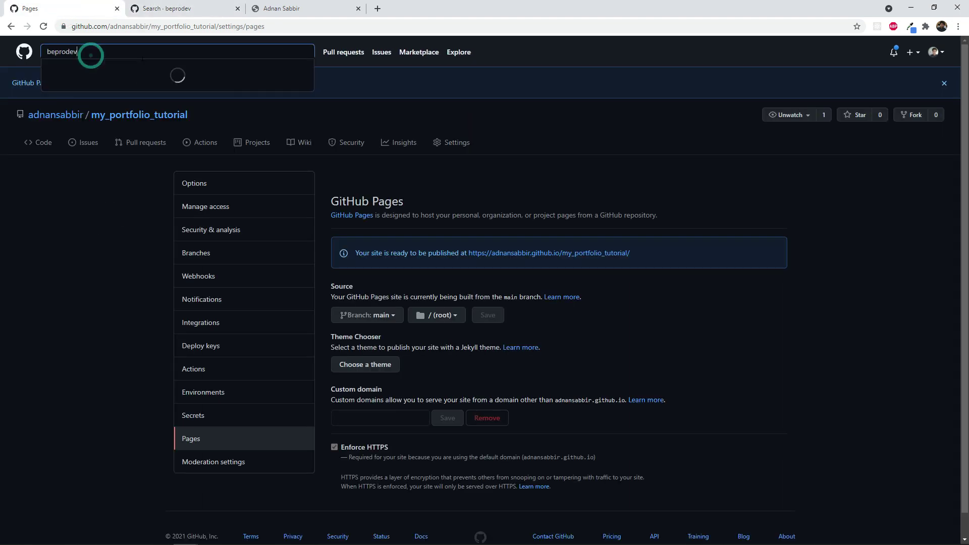
left_click(105, 76)
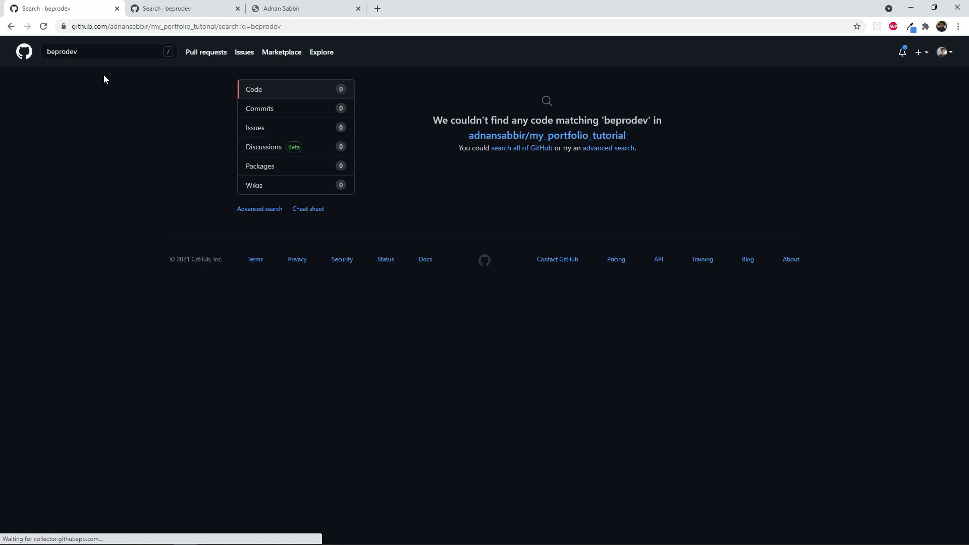
- Search all of GitHub for beprodev from the home page and show the matching users
left_click(24, 59)
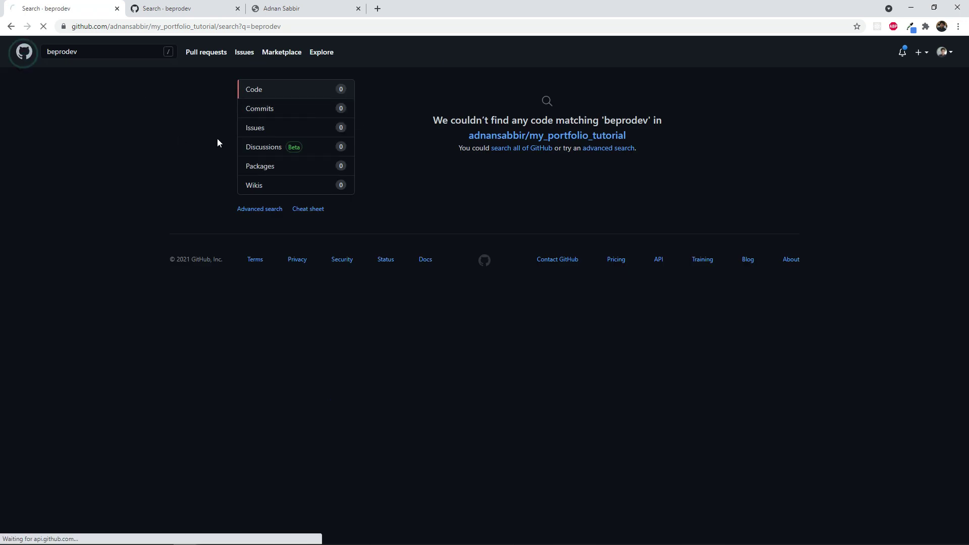
left_click(108, 52)
type("beprodev")
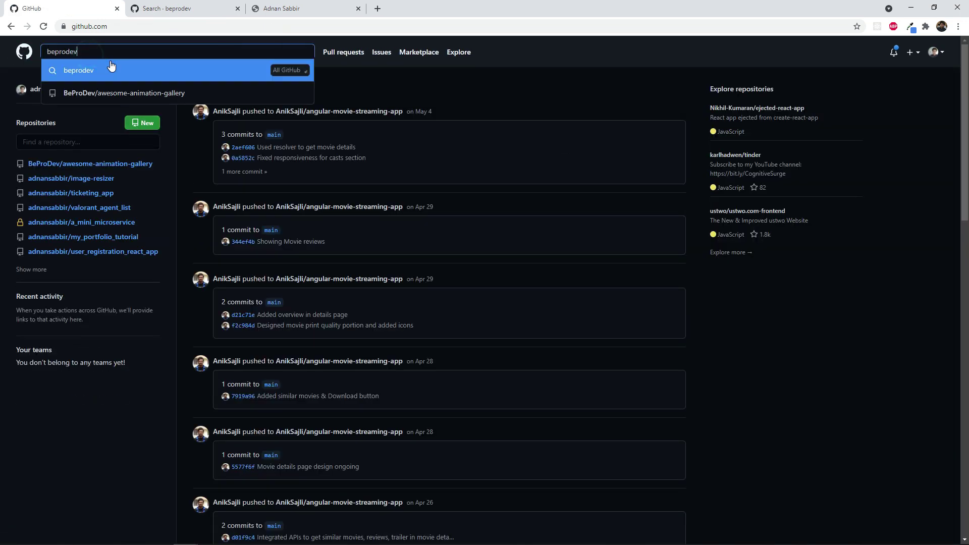
left_click(183, 73)
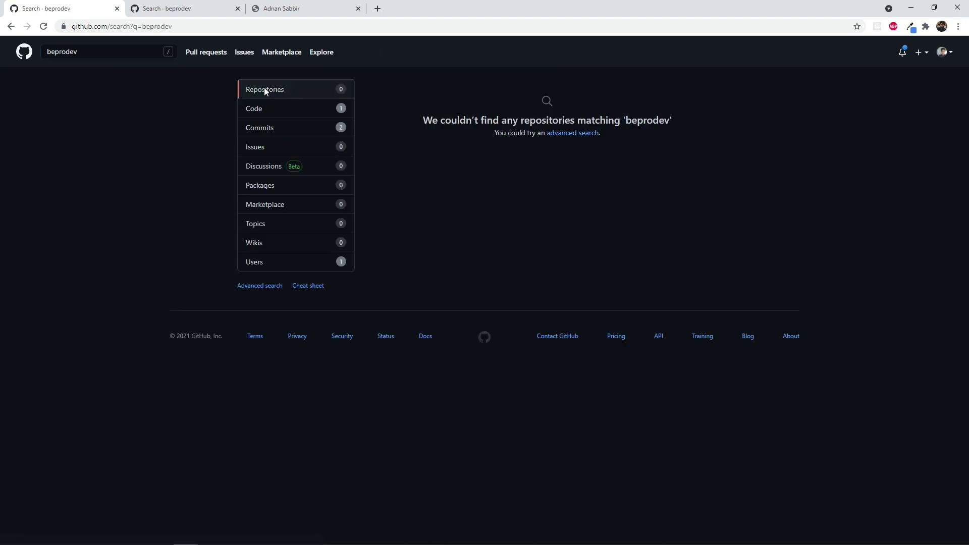
left_click(255, 261)
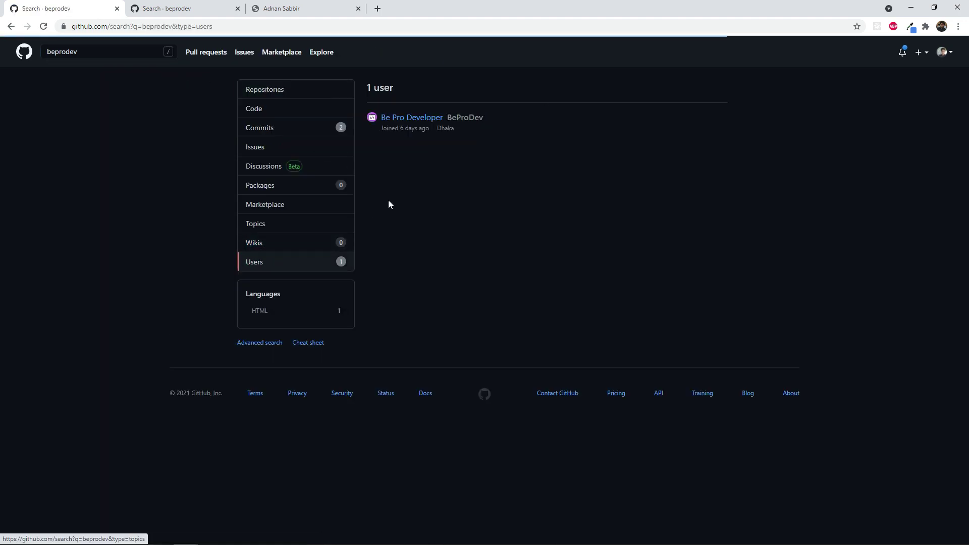
- Open the BeProDev account's awesome-animation-gallery repository and follow its README's gallery link in a new tab
left_click(399, 117)
left_click(309, 222)
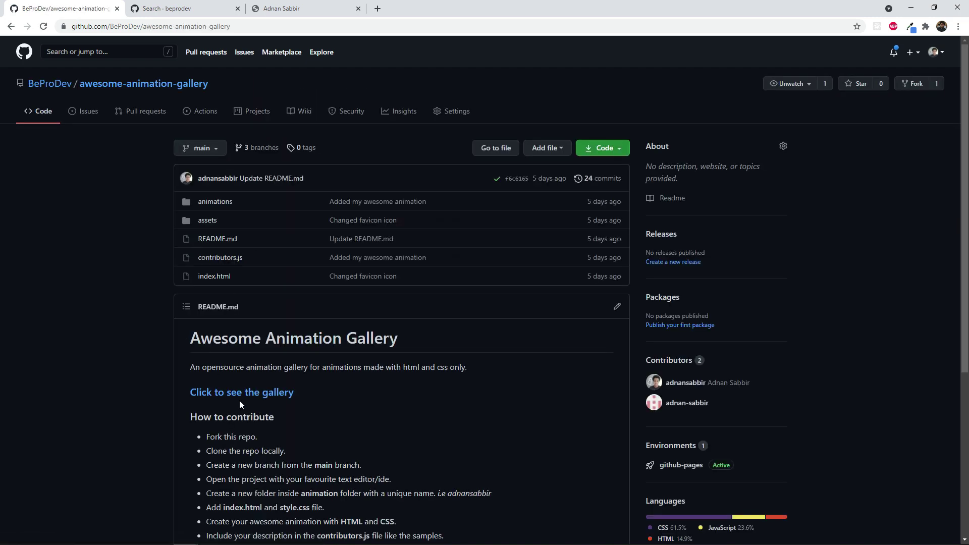
middle_click(239, 397)
left_click(417, 4)
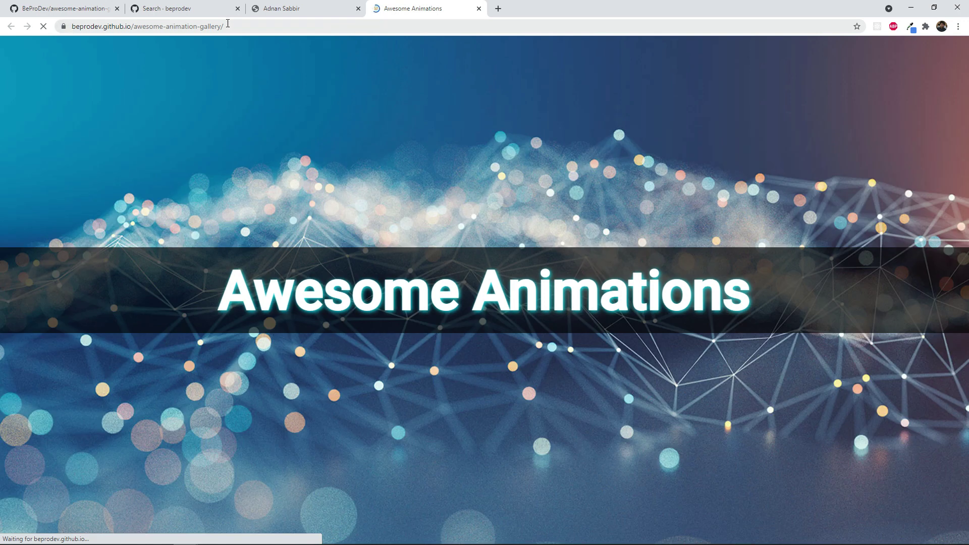
- Look through the Awesome Animations gallery site and return to its repository page
scroll(433, 378, "down", 5)
scroll(434, 376, "down", 4)
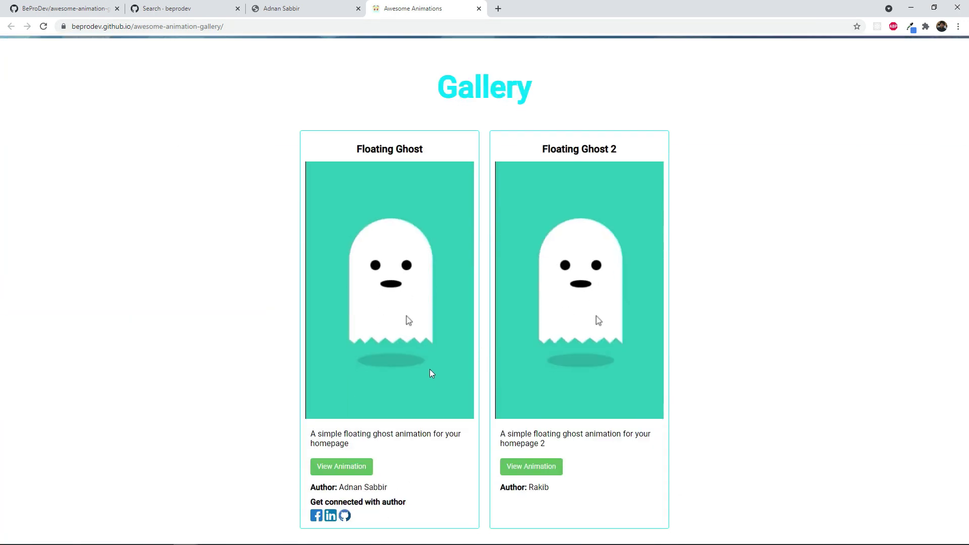
scroll(555, 414, "up", 9)
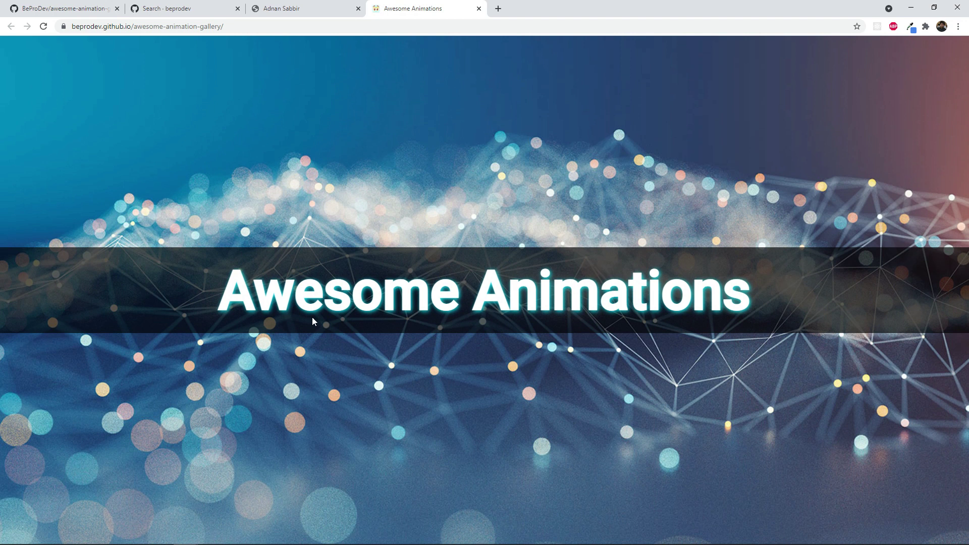
left_click(65, 10)
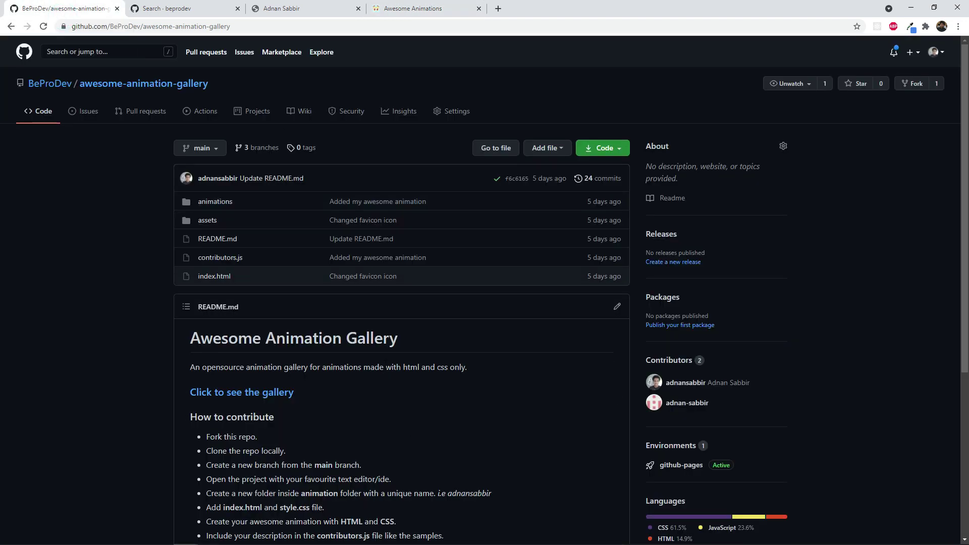
- Switch back to the published portfolio site and jump to its Resume section
key("ctrl+3")
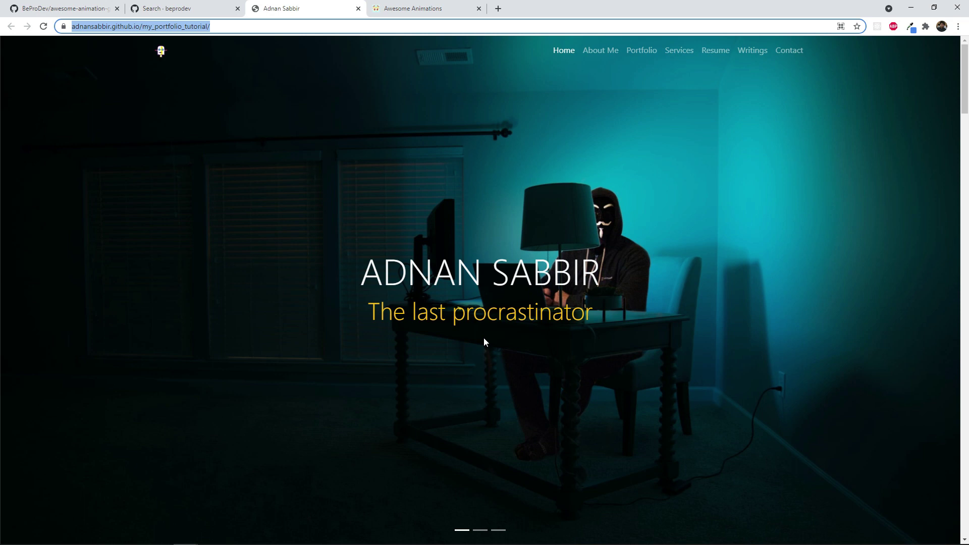
left_click(717, 51)
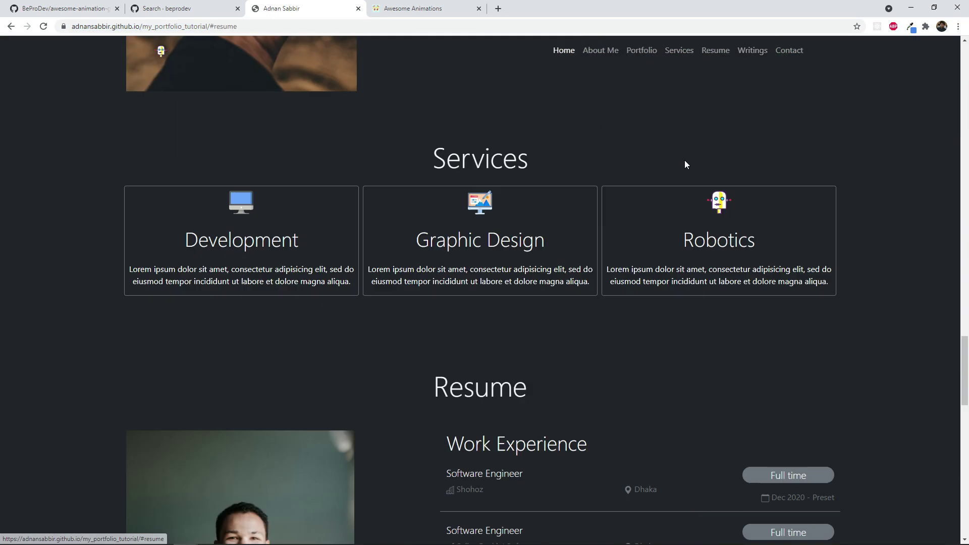